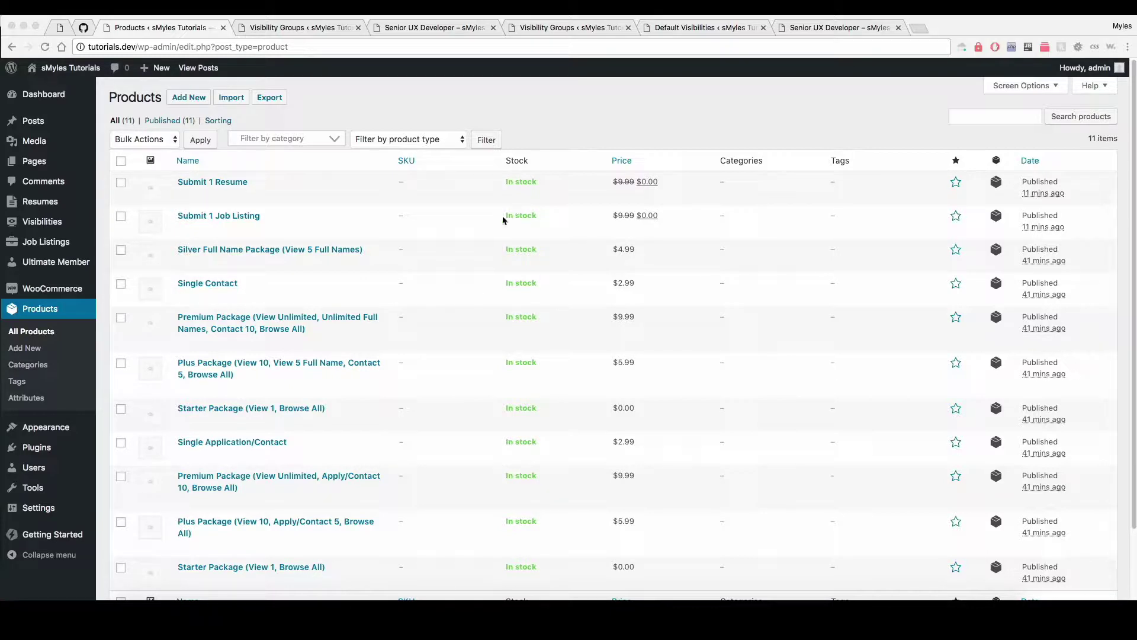
# Bring the browser showing the WooCommerce Products list to the front.
pyautogui.scroll(-1, 473, 225)
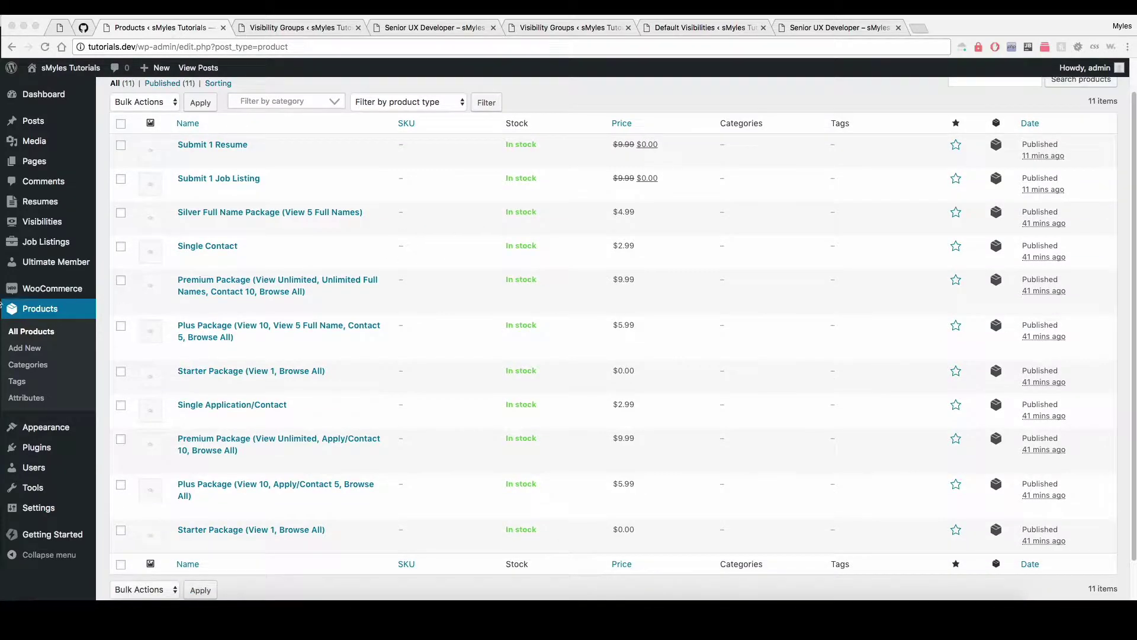
pyautogui.click(393, 173)
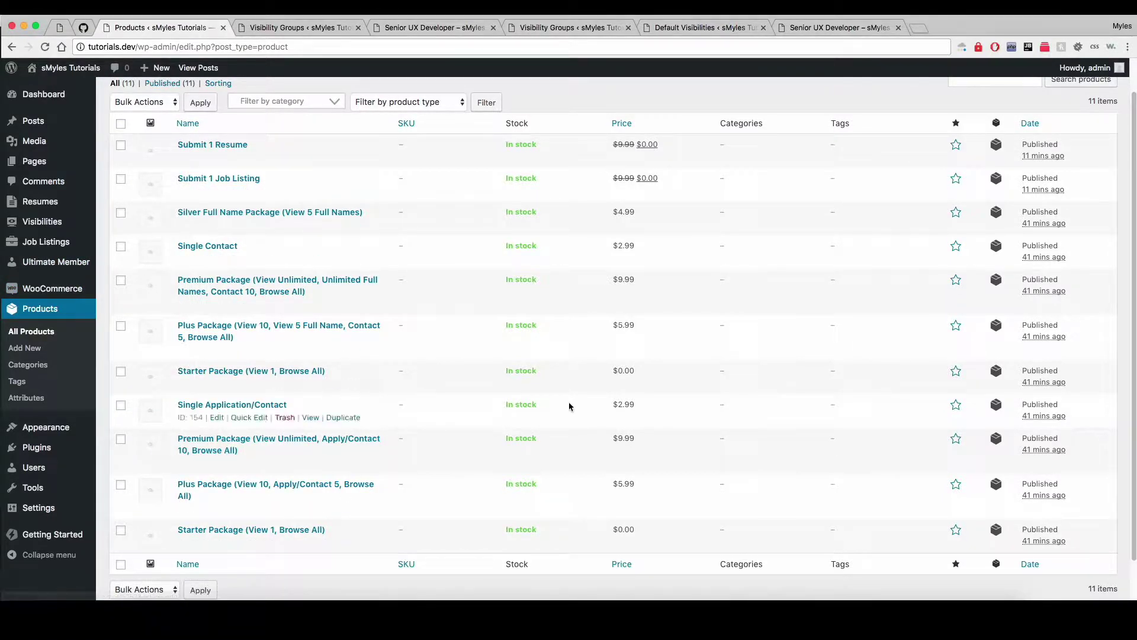
pyautogui.scroll(2, 604, 382)
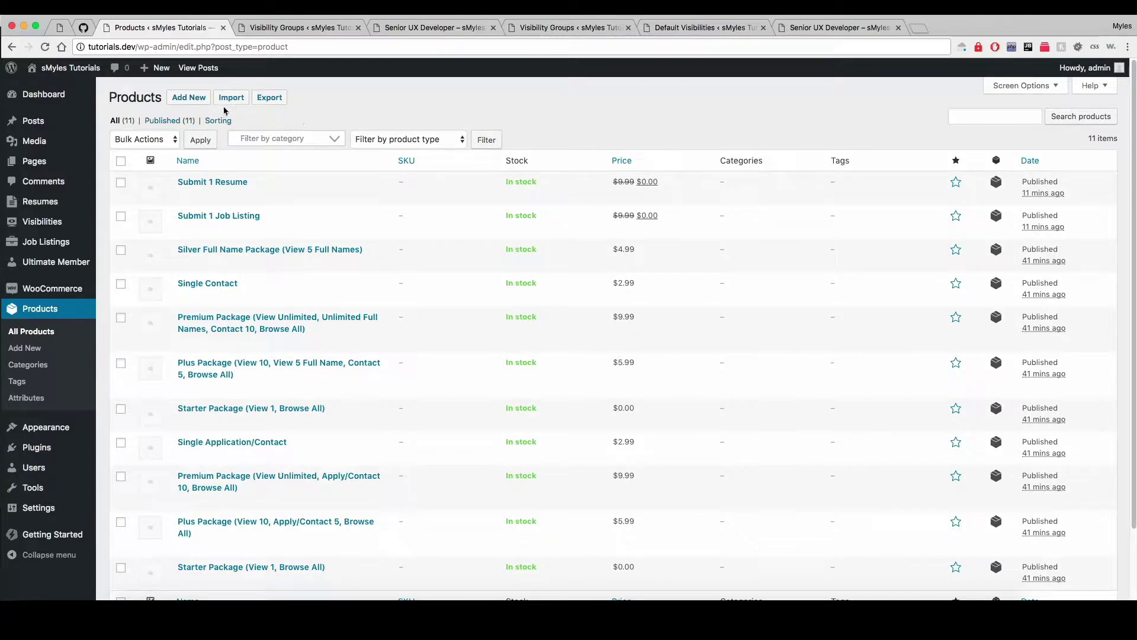
# Start a new product and title it 'Tutorial Package'.
pyautogui.click(188, 97)
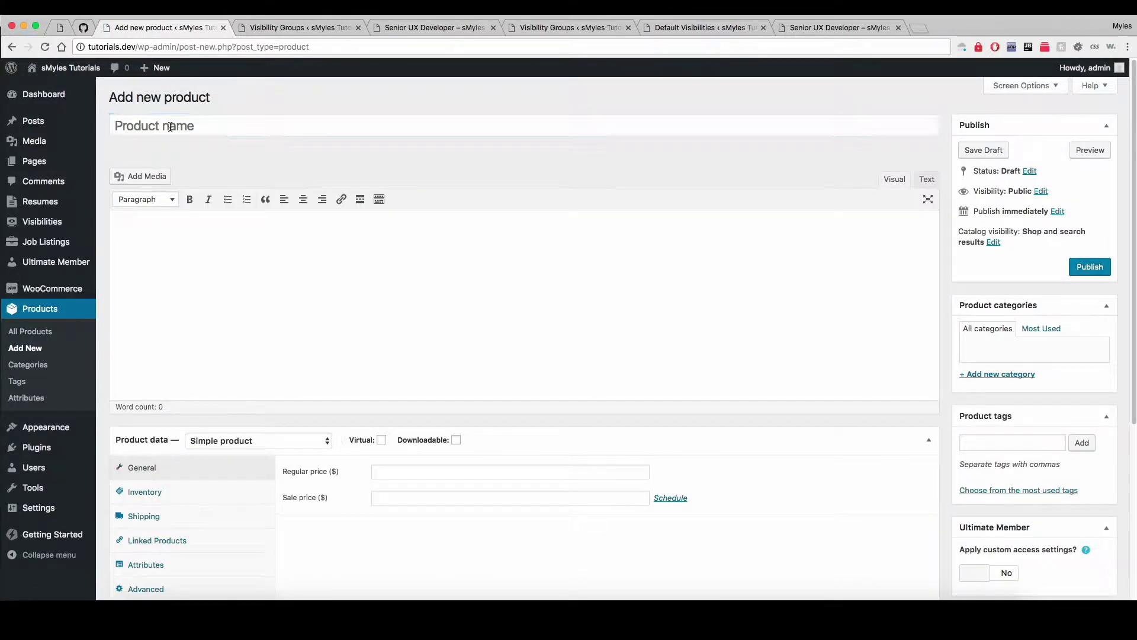
pyautogui.click(231, 117)
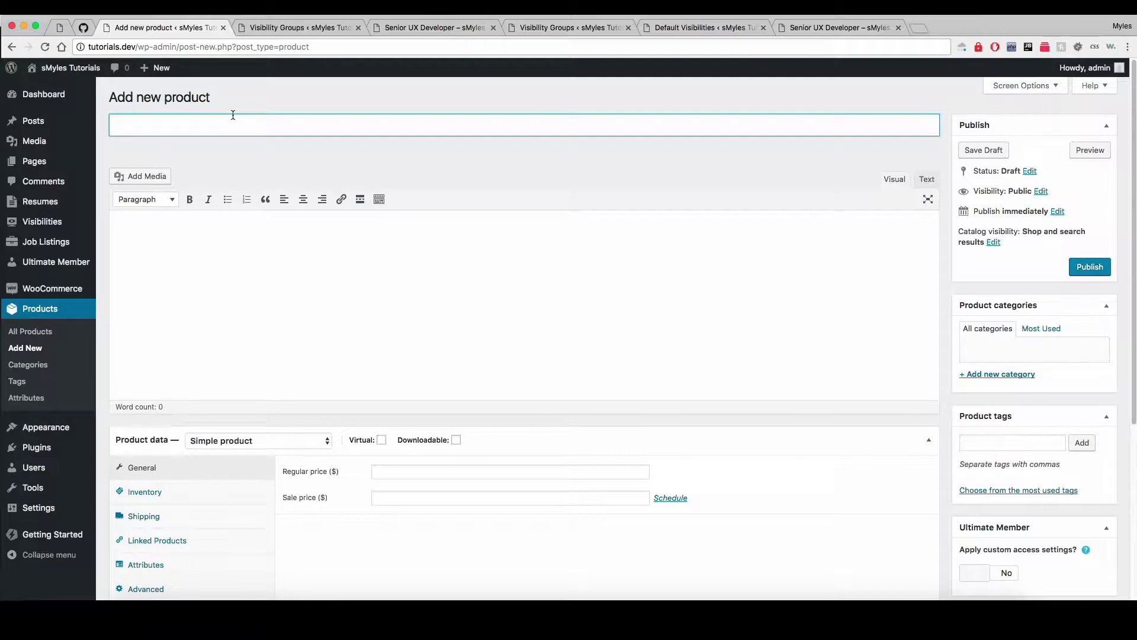
pyautogui.write('Tutorial PAcka')
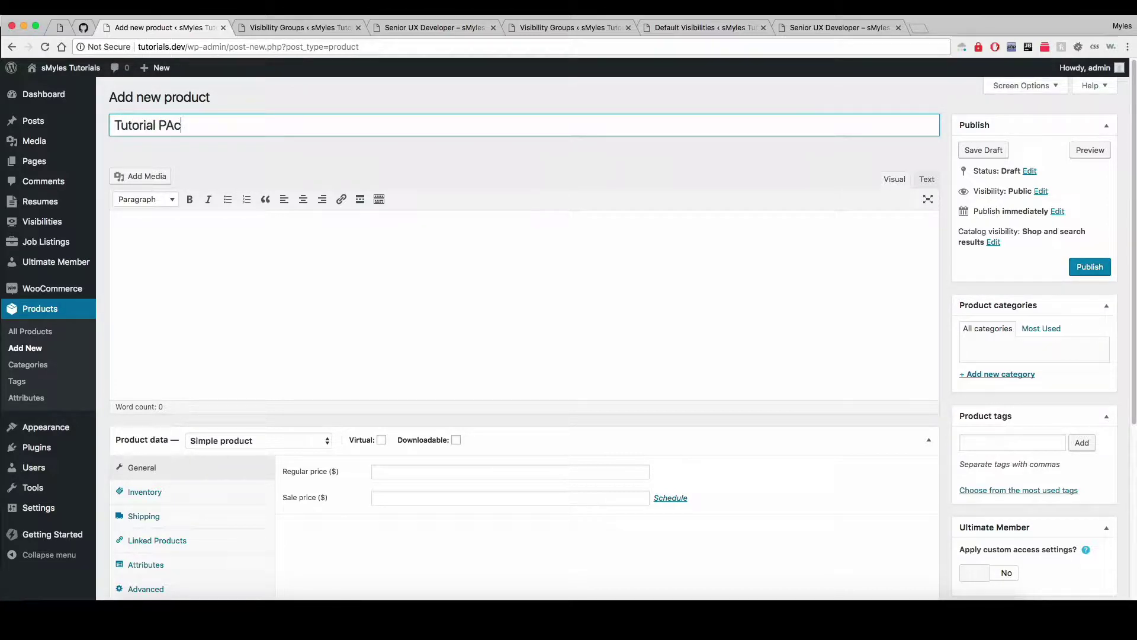
pyautogui.press('BackSpace')
pyautogui.press('BackSpace')
pyautogui.press('BackSpace')
pyautogui.press('BackSpace')
pyautogui.write('ackage')
# Enter the description 'View 1 Listing Apply to 1 Listing Browse All Listing'.
pyautogui.press('Tab')
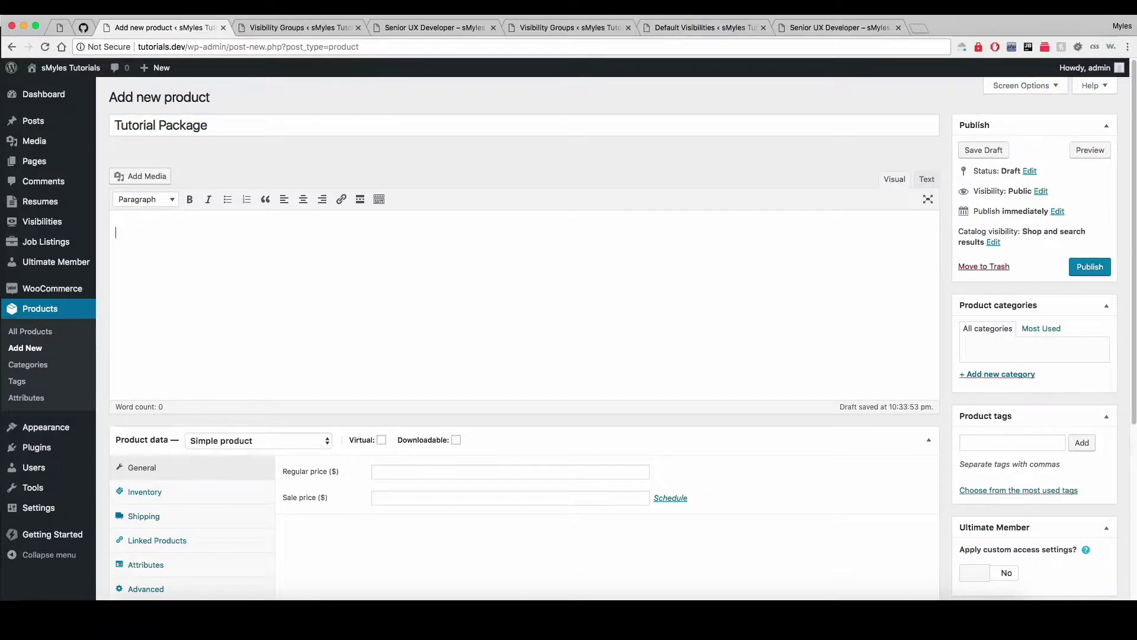
pyautogui.write('View 1 Listing ')
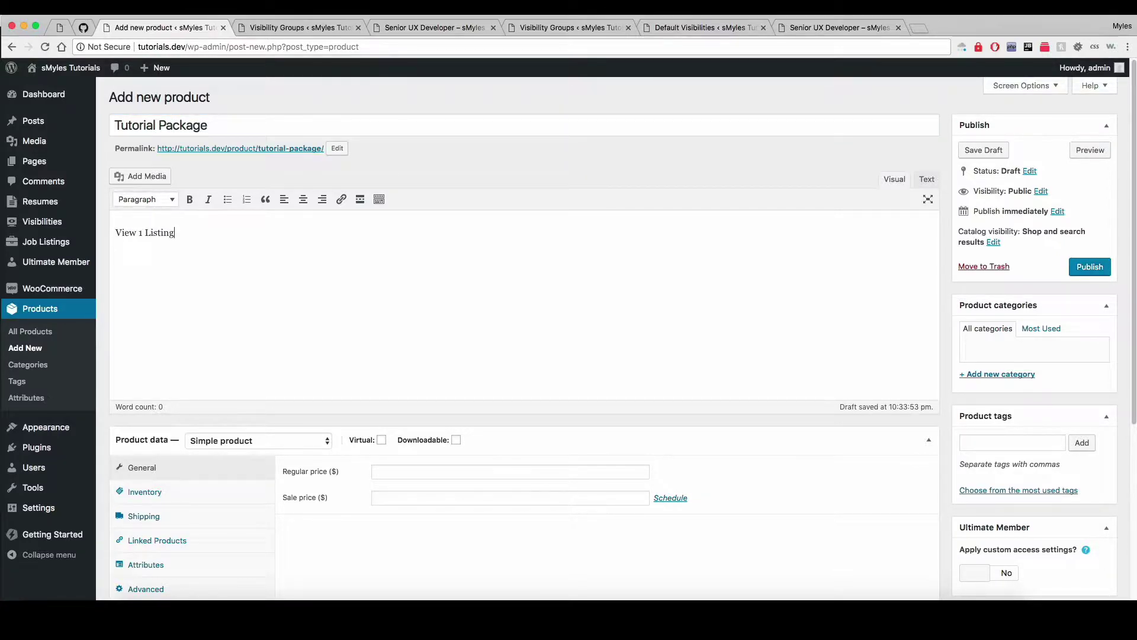
pyautogui.write('Apply to 1 Listing Browse All ')
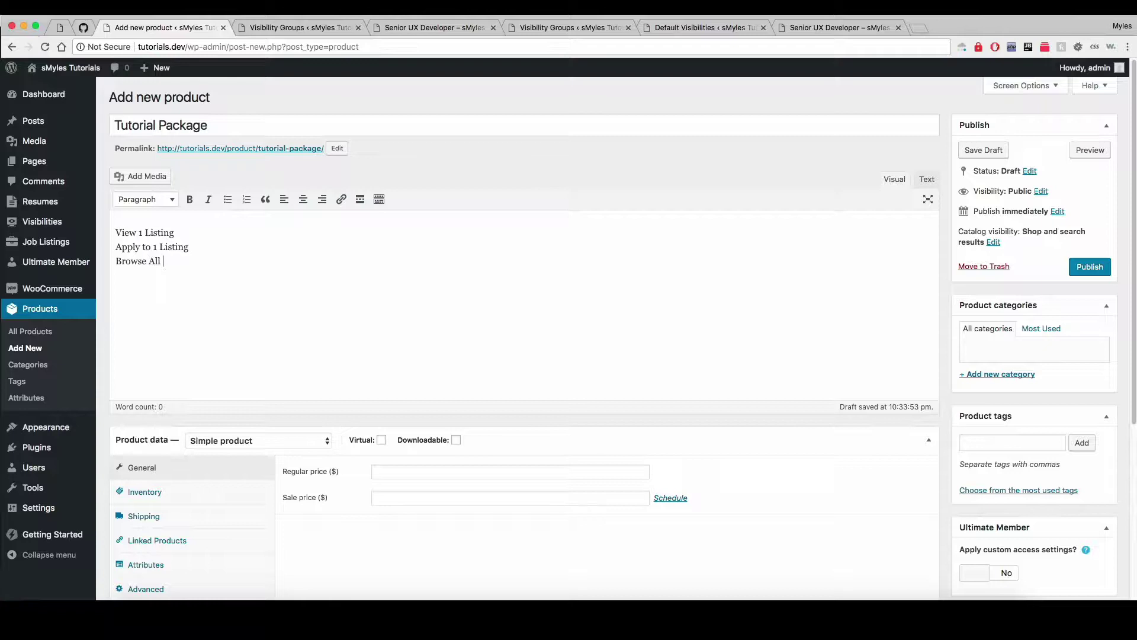
pyautogui.write('Listing')
pyautogui.scroll(-1, 337, 164)
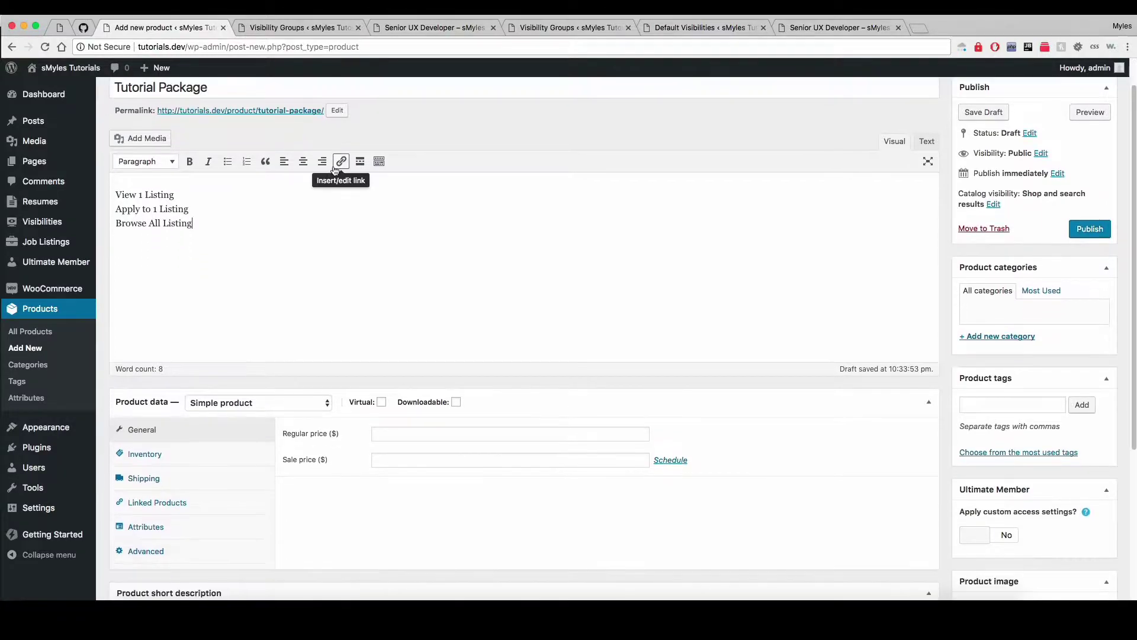
# Show the product type choices in the Product data panel.
pyautogui.scroll(-5, 261, 235)
pyautogui.scroll(2, 256, 209)
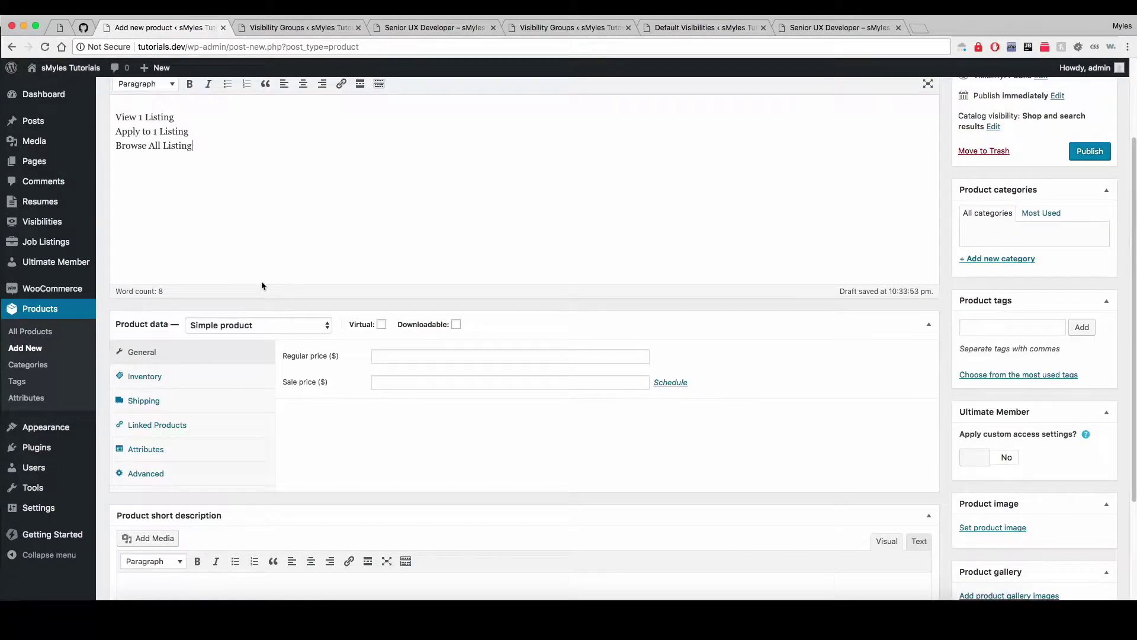
pyautogui.click(262, 322)
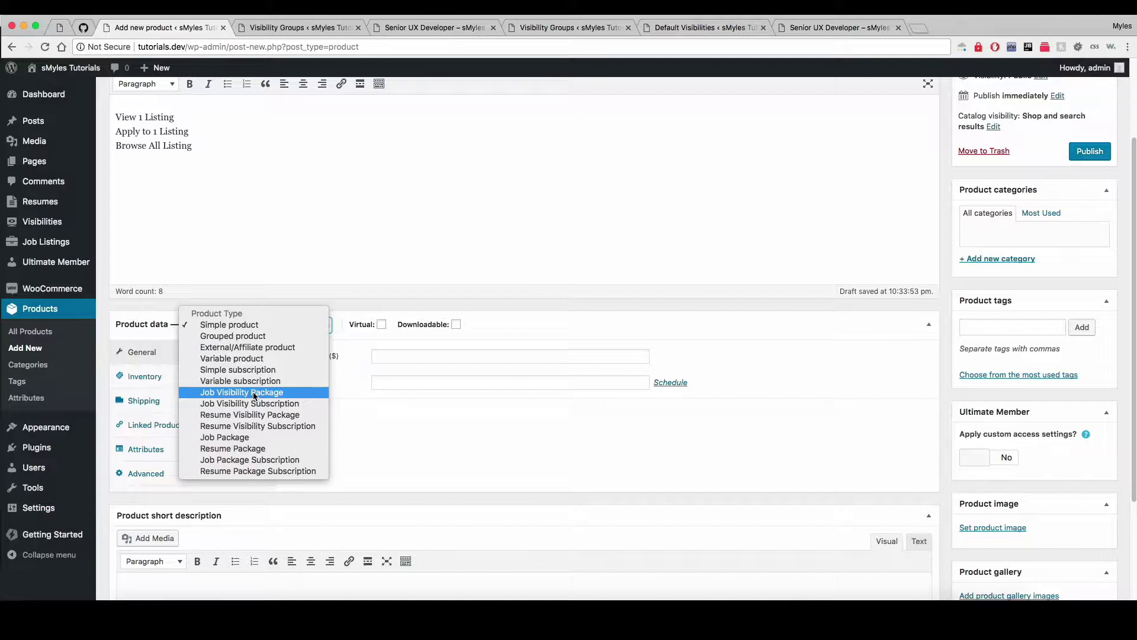
pyautogui.click(313, 227)
pyautogui.click(251, 325)
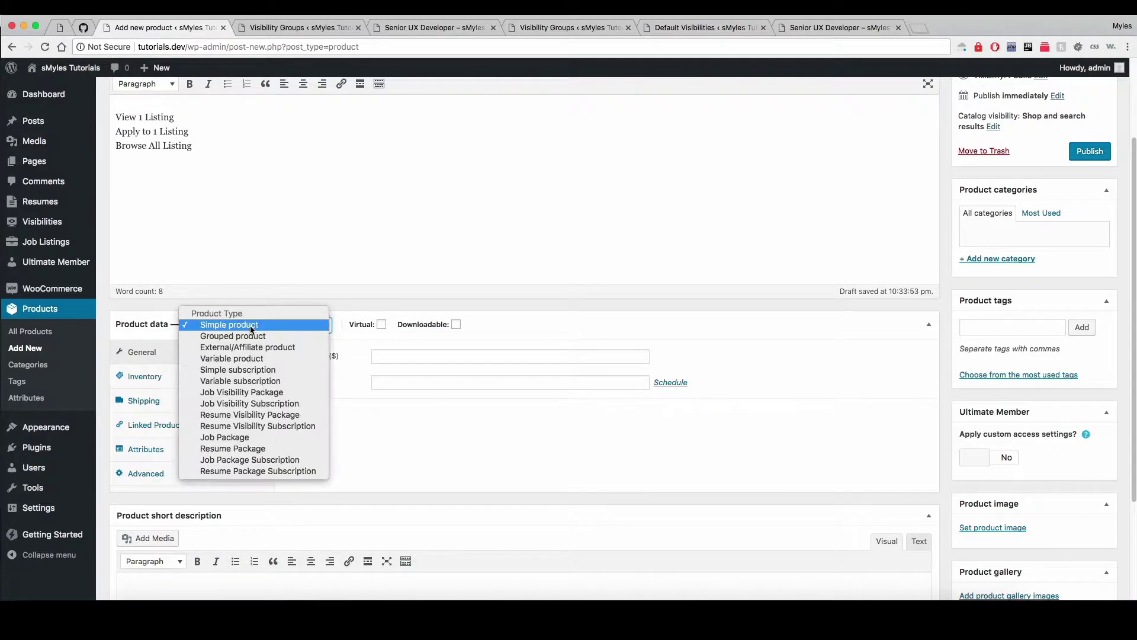
# Make the product a Job Visibility Subscription priced 9.99.
pyautogui.click(271, 405)
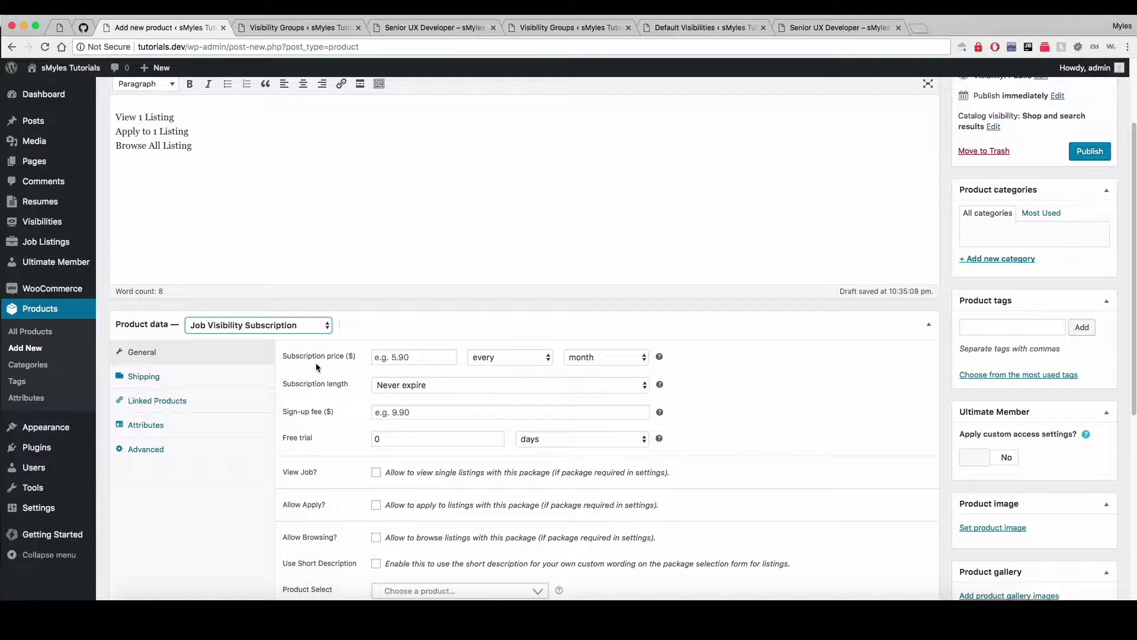
pyautogui.scroll(-2, 353, 373)
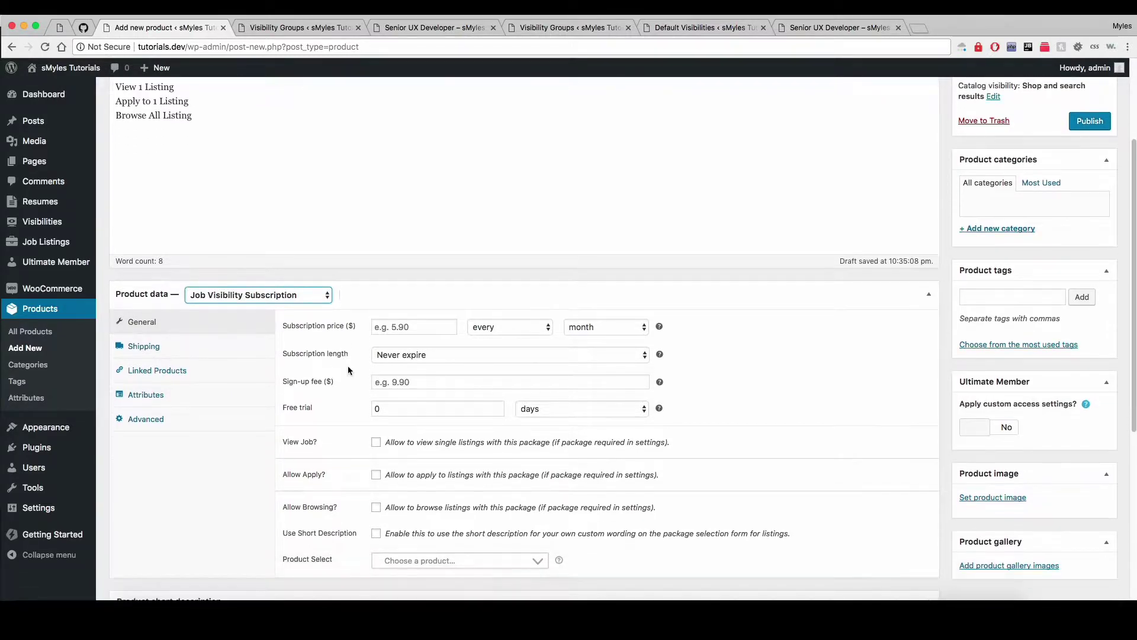
pyautogui.scroll(2, 347, 363)
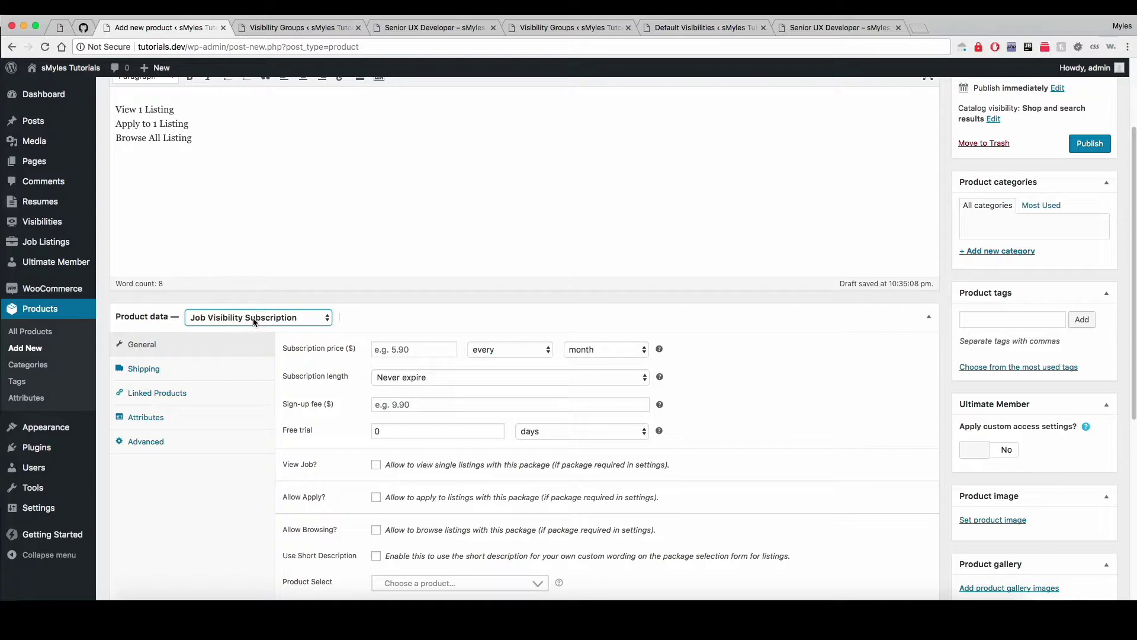
pyautogui.click(421, 344)
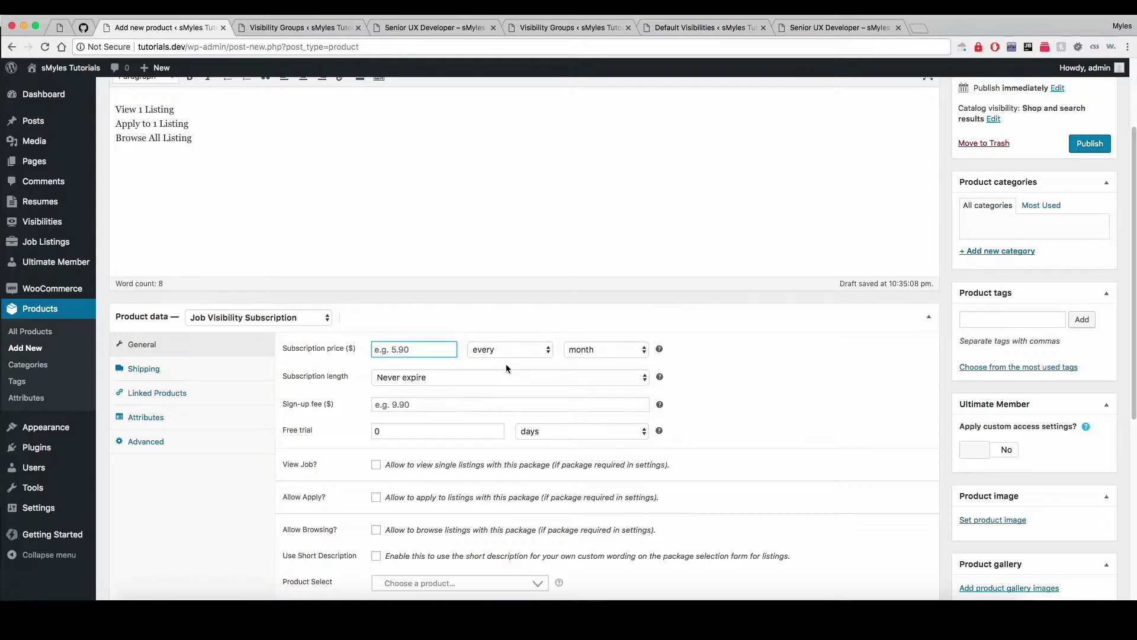
pyautogui.write('9.99')
# Enable View Job and Allow Apply with limits of 1 each, and allow browsing.
pyautogui.scroll(-1, 449, 421)
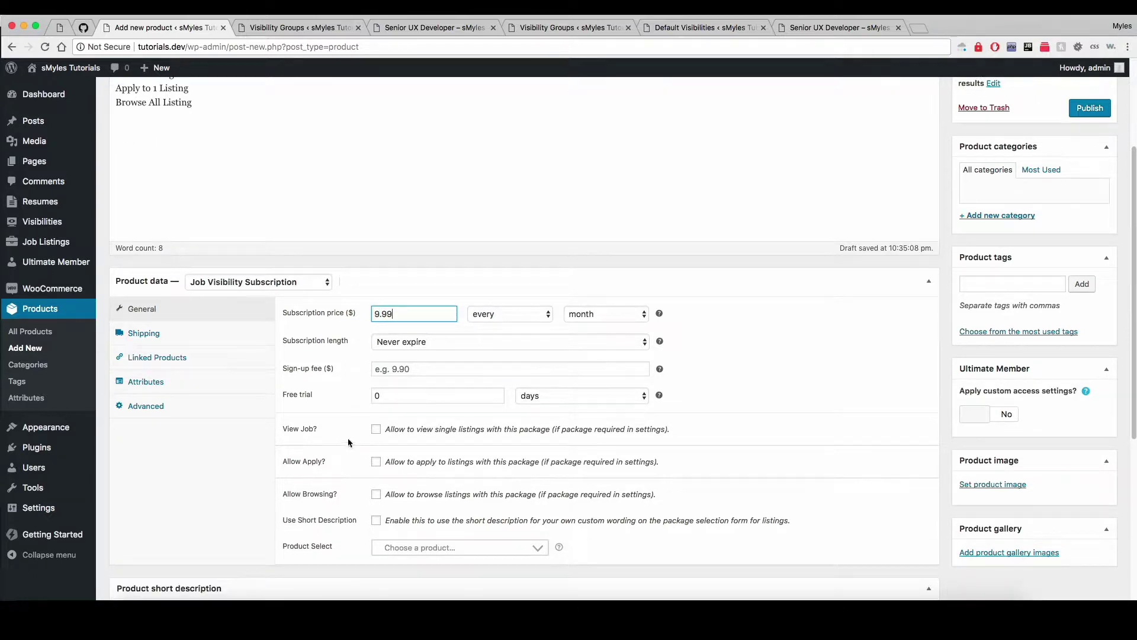
pyautogui.click(375, 429)
pyautogui.click(459, 456)
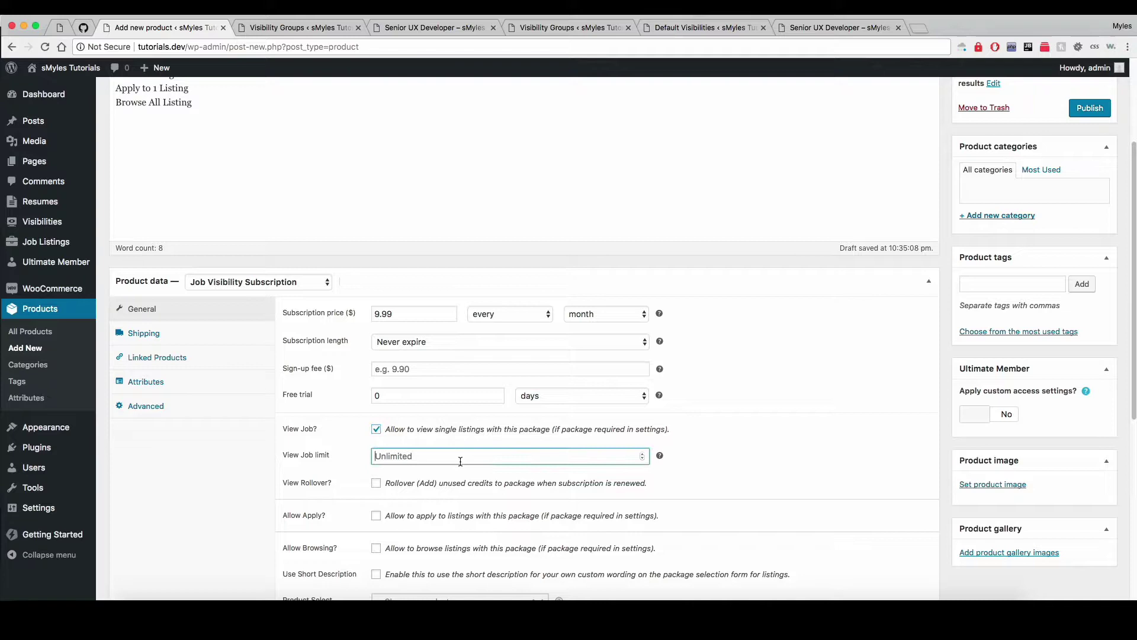
pyautogui.write('1')
pyautogui.click(375, 516)
pyautogui.scroll(-1, 379, 514)
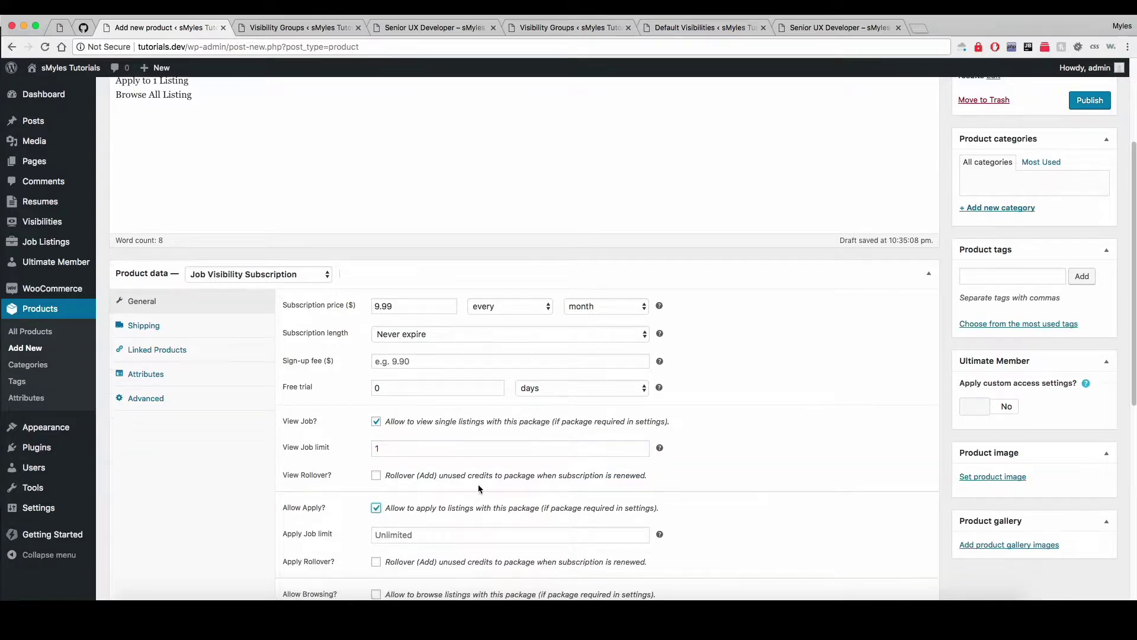
pyautogui.click(420, 534)
pyautogui.write('-4')
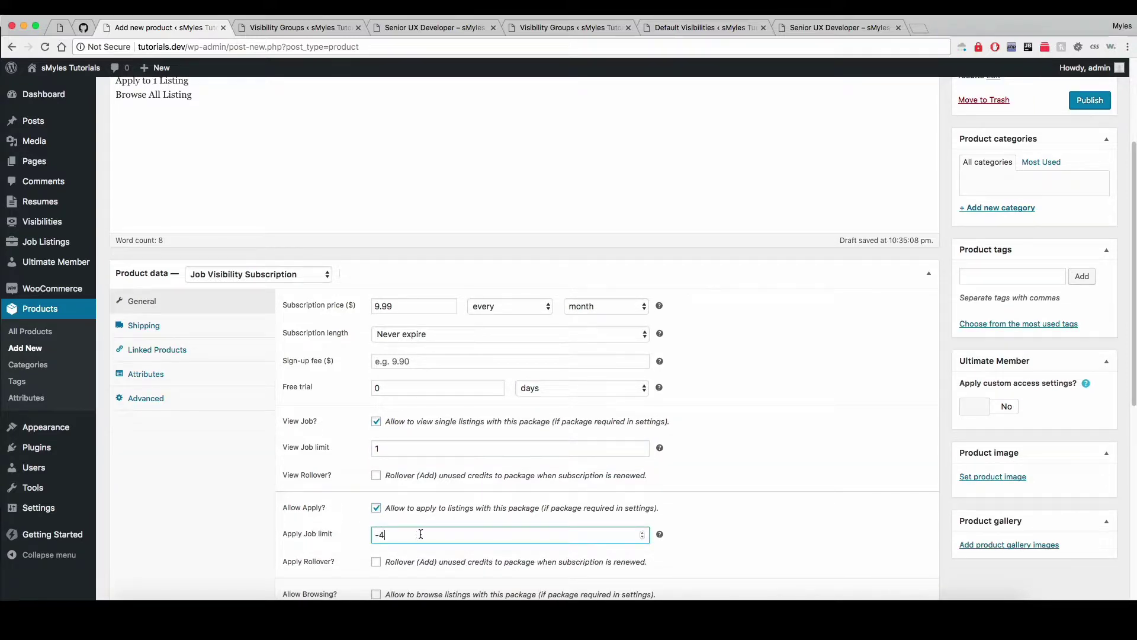
pyautogui.press('Up')
pyautogui.click(829, 488)
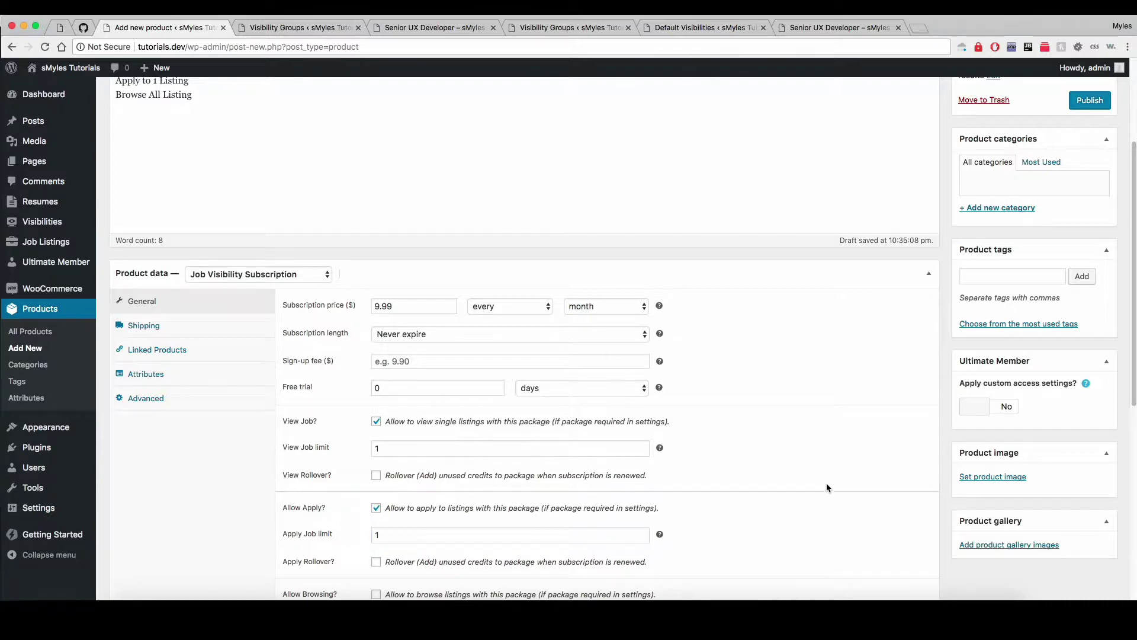
pyautogui.scroll(-2, 785, 469)
pyautogui.click(376, 546)
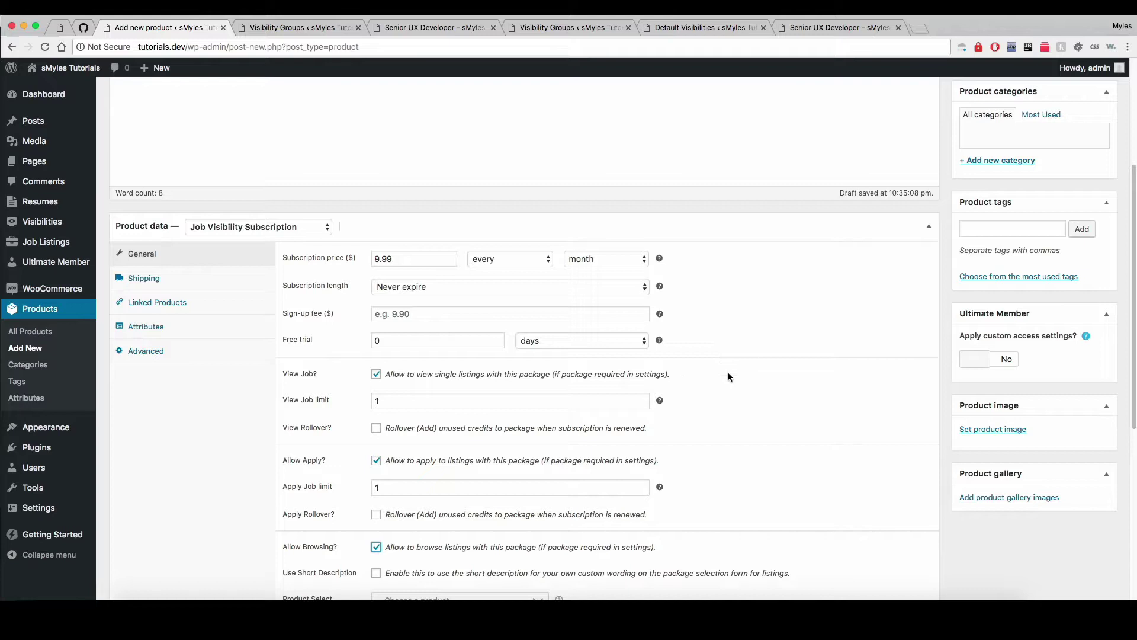
# Raise the View Job limit to 10 and roll over unused view credits.
pyautogui.click(287, 228)
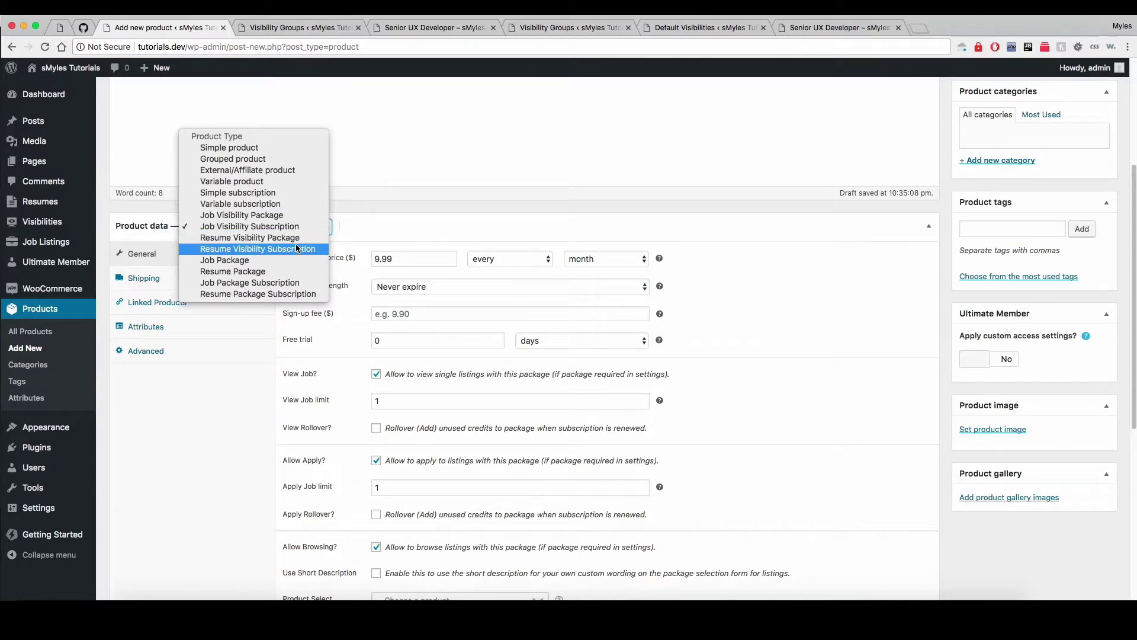
pyautogui.click(635, 157)
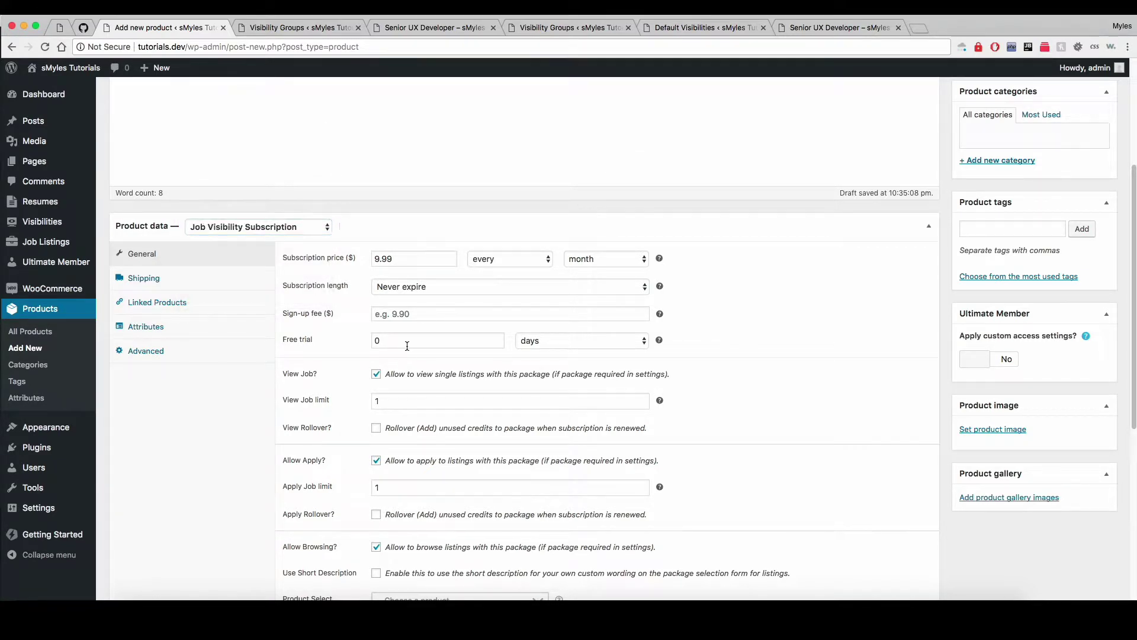
pyautogui.scroll(5, 769, 360)
pyautogui.scroll(-2, 770, 363)
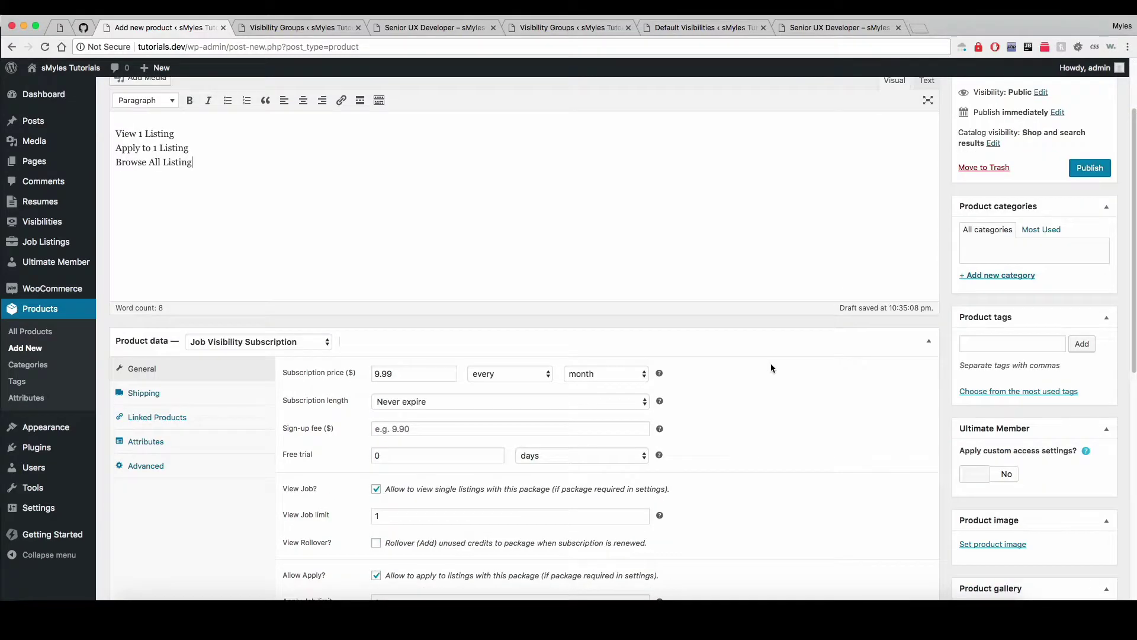
pyautogui.scroll(-3, 770, 364)
pyautogui.click(415, 420)
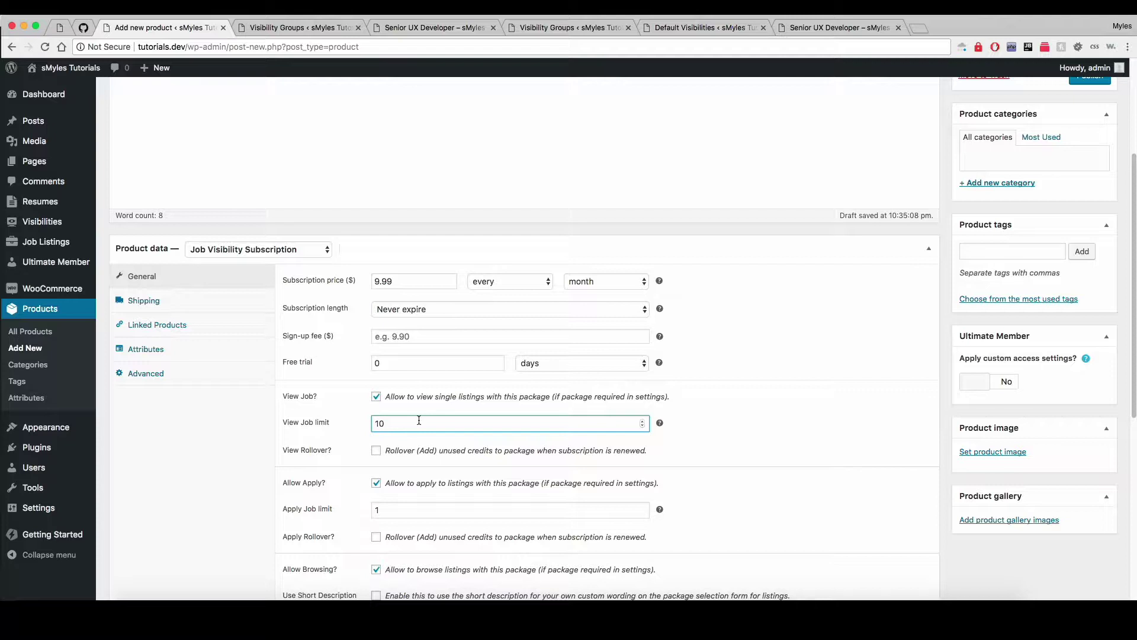
pyautogui.write('0')
pyautogui.click(377, 452)
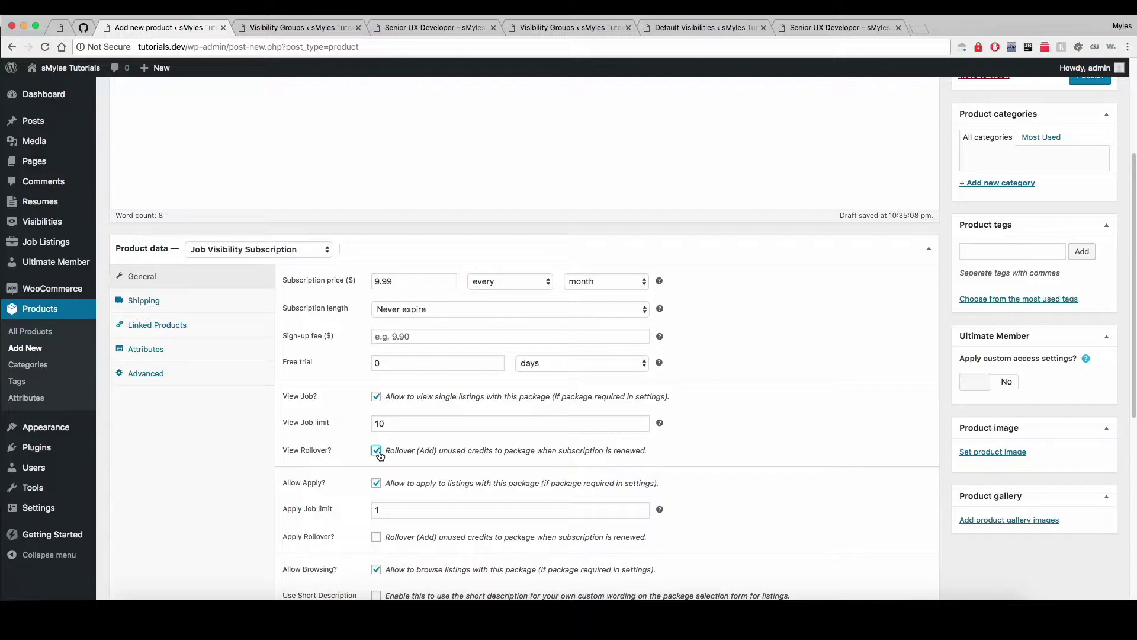
# Keep the Apply Job limit at 1 and roll over unused apply credits on renewal.
pyautogui.scroll(-1, 378, 457)
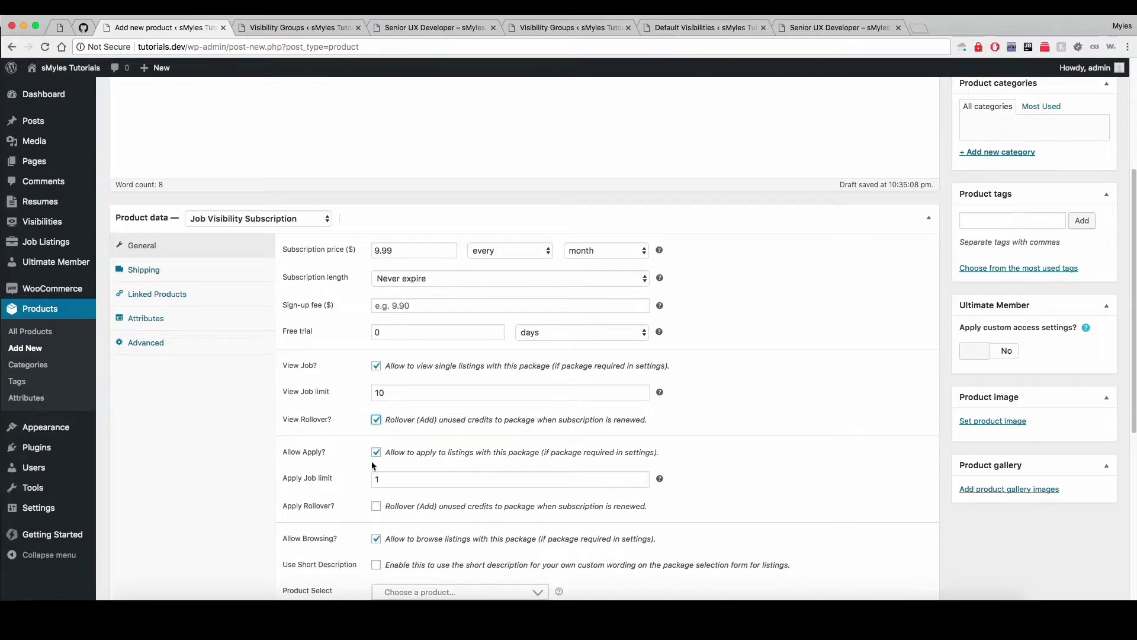
pyautogui.click(392, 483)
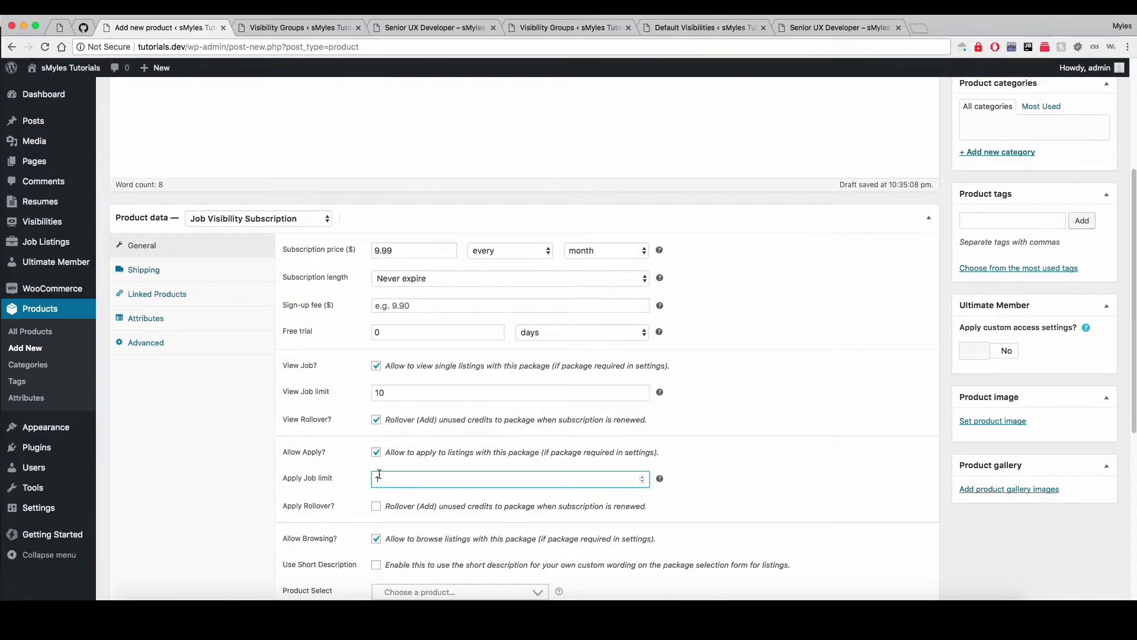
pyautogui.click(377, 504)
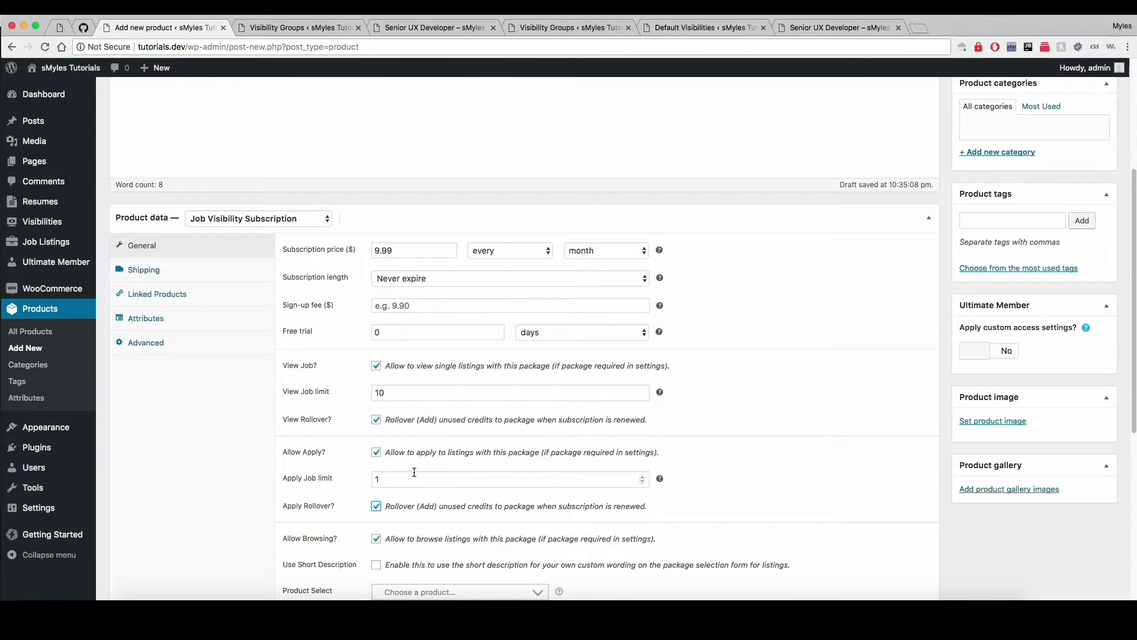
pyautogui.click(414, 472)
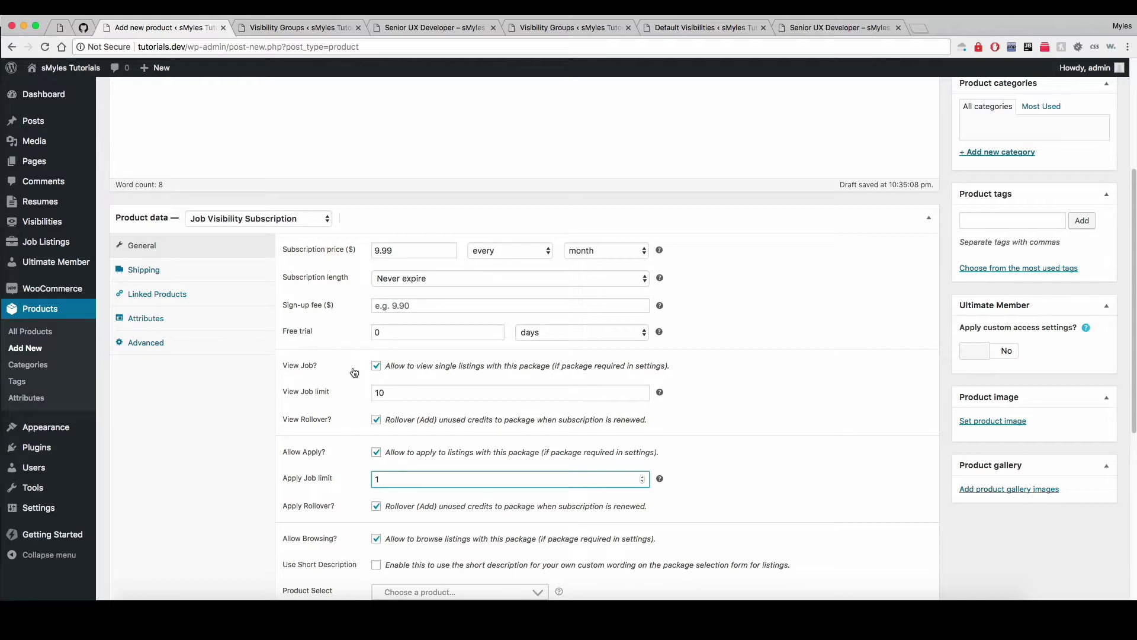
pyautogui.scroll(-1, 304, 514)
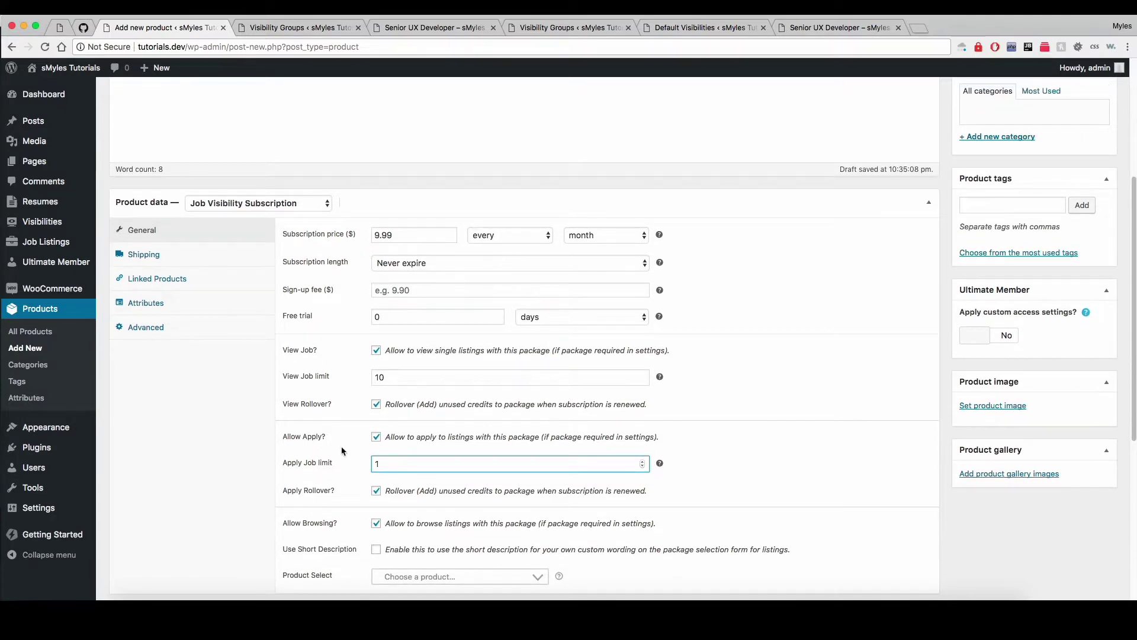
pyautogui.scroll(5, 323, 409)
# Try Resume Visibility Package options, then set the product type to Job Visibility Package.
pyautogui.click(263, 272)
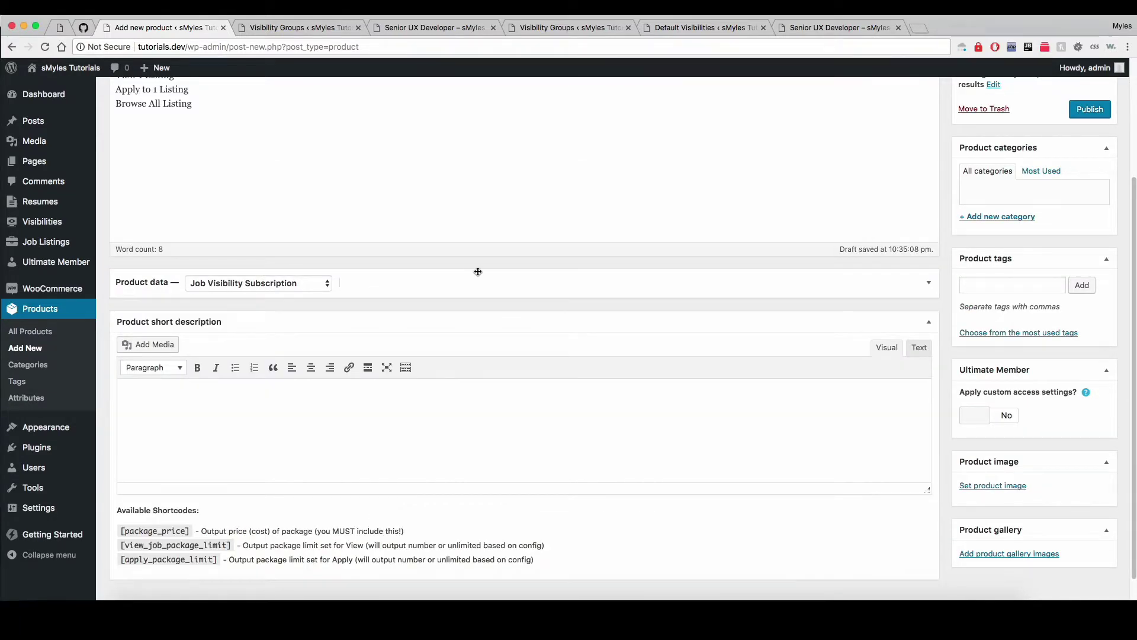
pyautogui.click(467, 273)
pyautogui.click(259, 284)
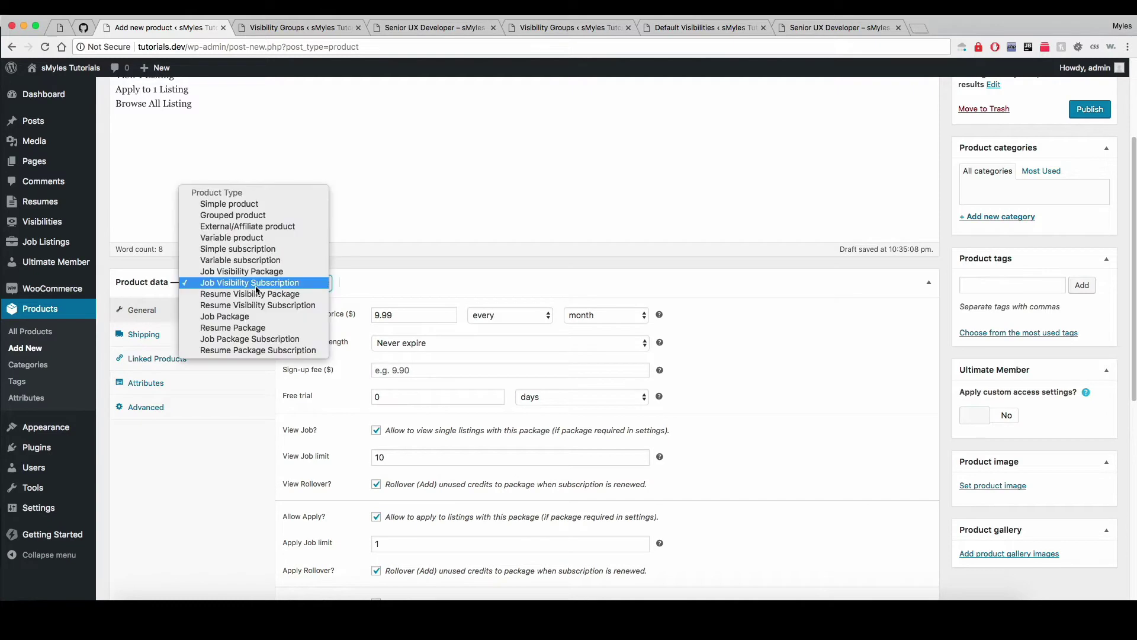
pyautogui.click(289, 294)
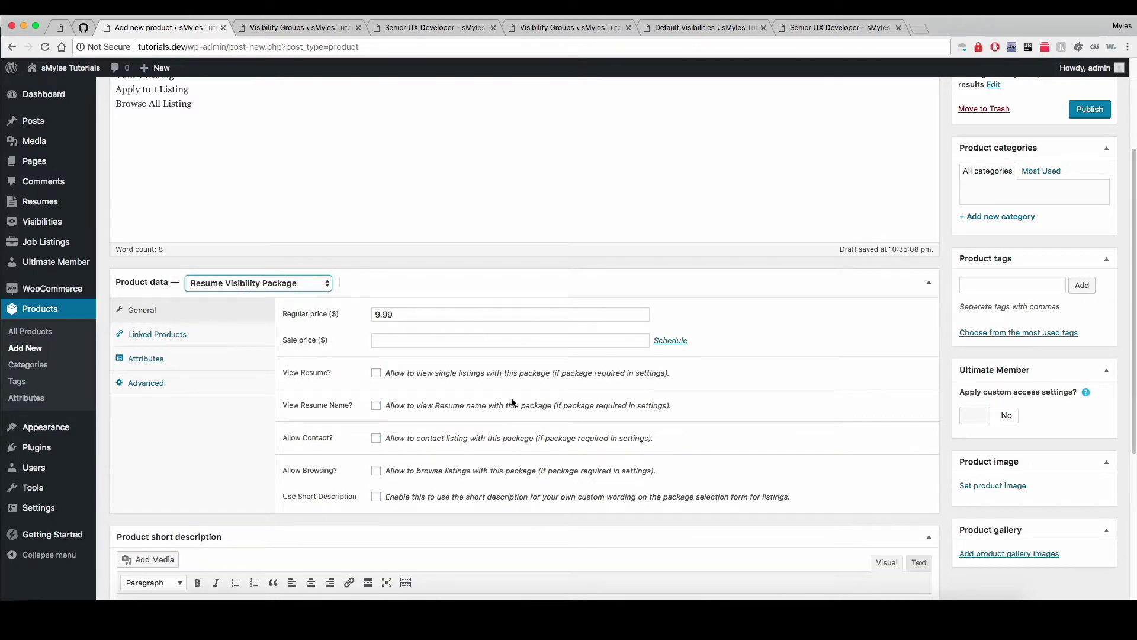
pyautogui.click(376, 372)
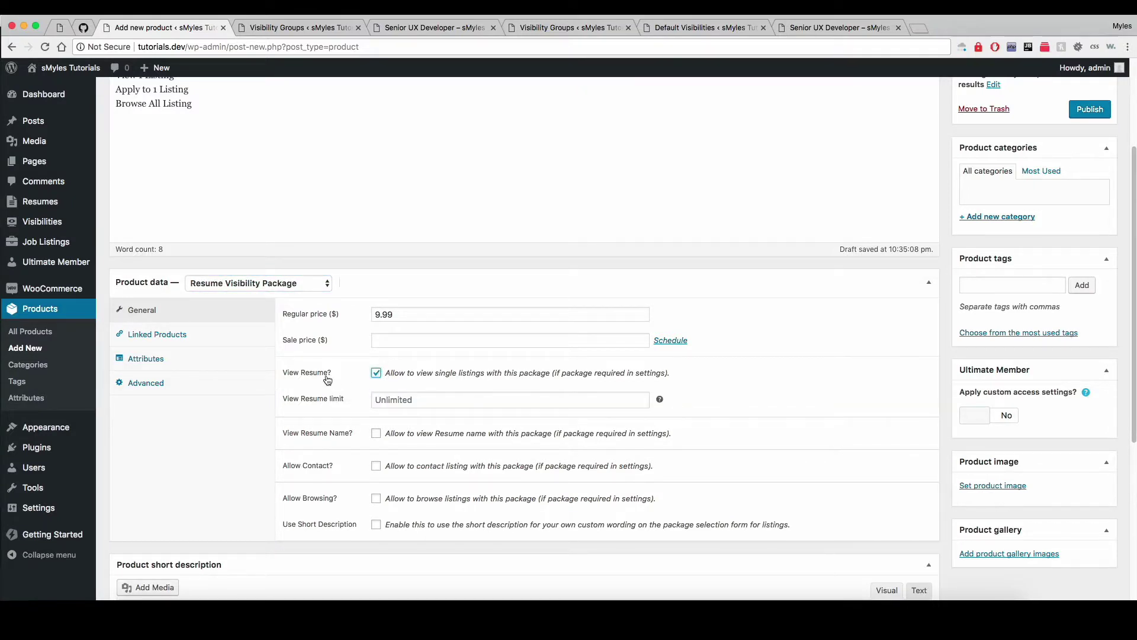
pyautogui.click(376, 433)
pyautogui.click(376, 432)
pyautogui.click(376, 466)
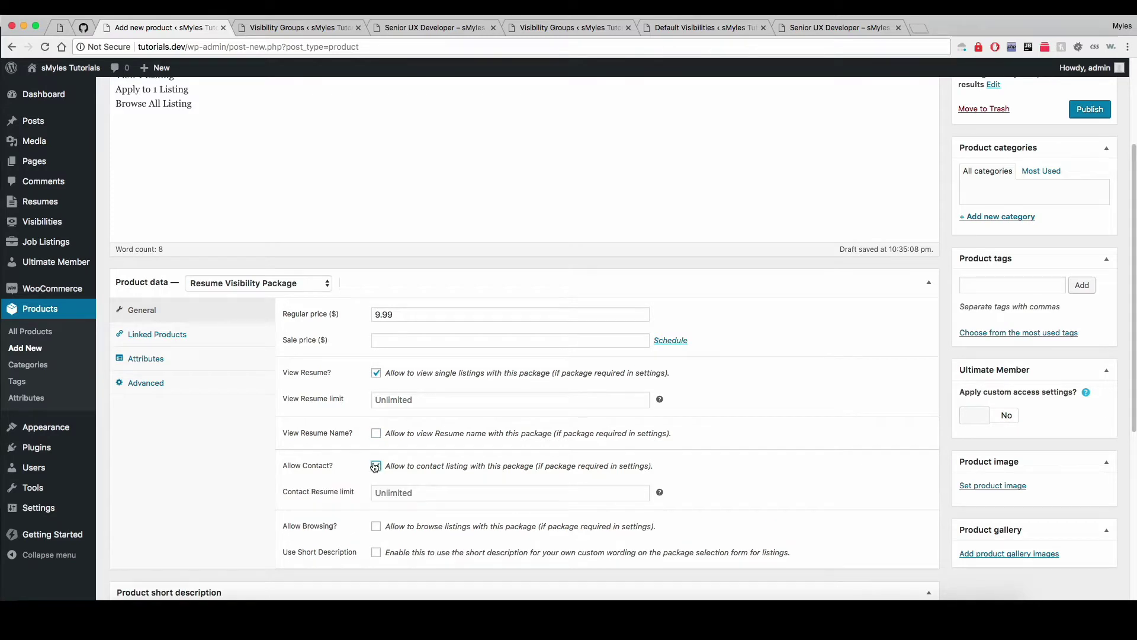
pyautogui.click(376, 466)
pyautogui.click(264, 283)
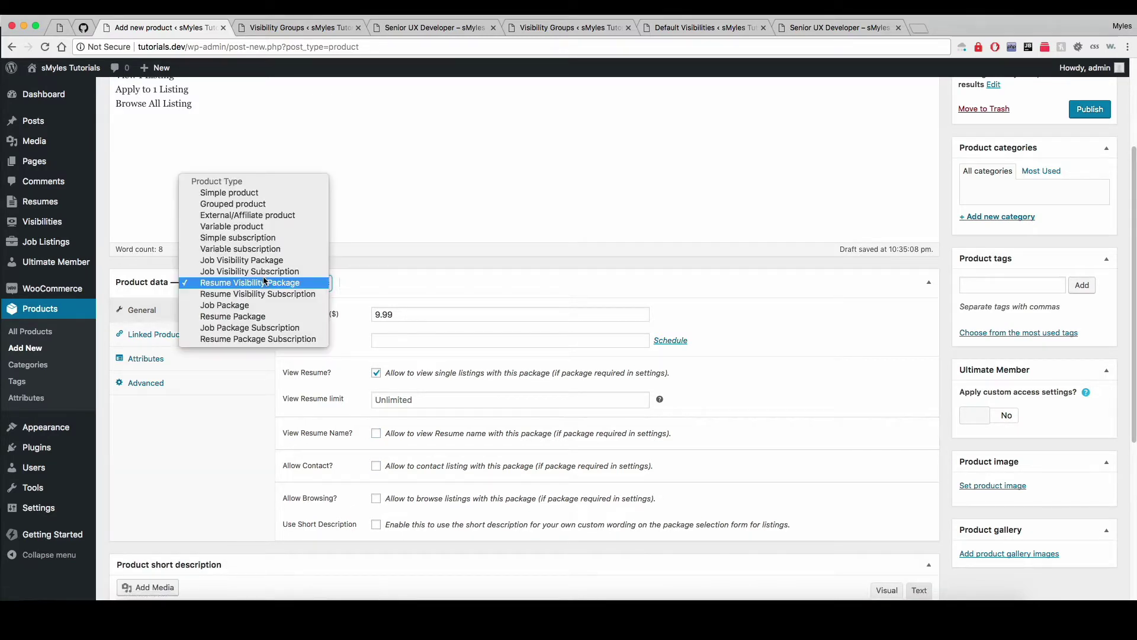
pyautogui.click(270, 261)
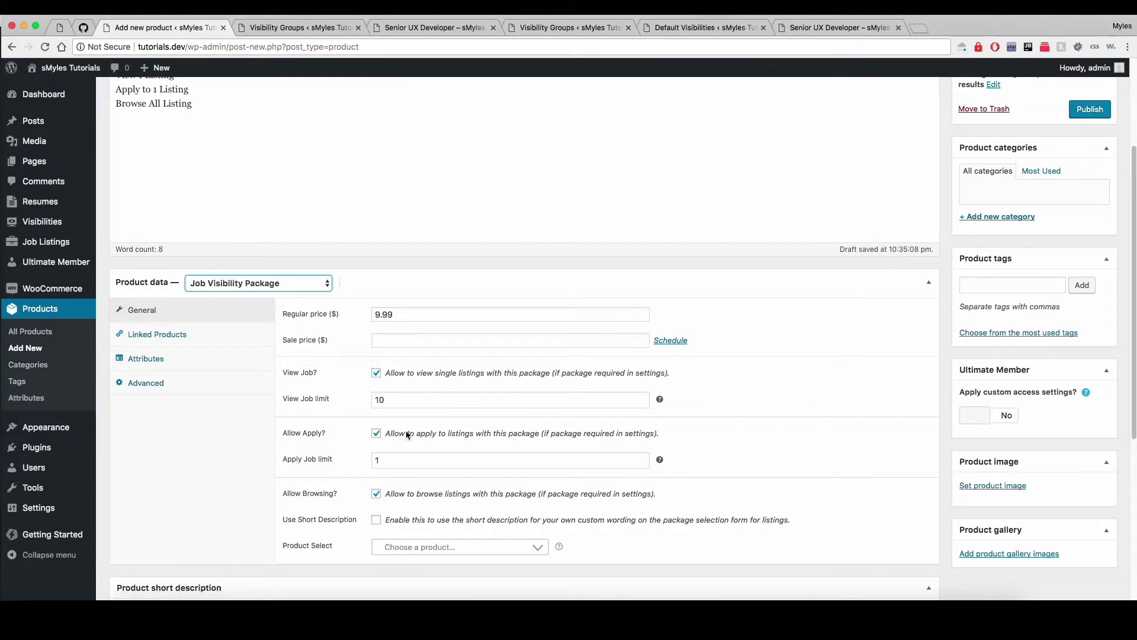
# Clear the View Job limit so views are Unlimited, and tick Use Short Description.
pyautogui.click(203, 494)
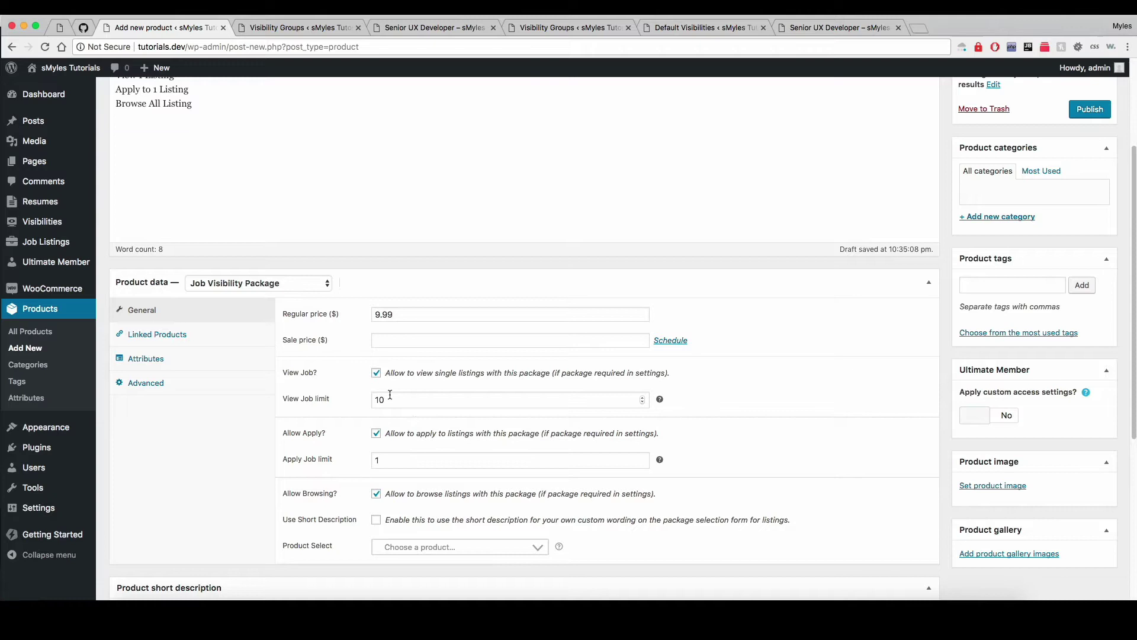
pyautogui.click(376, 372)
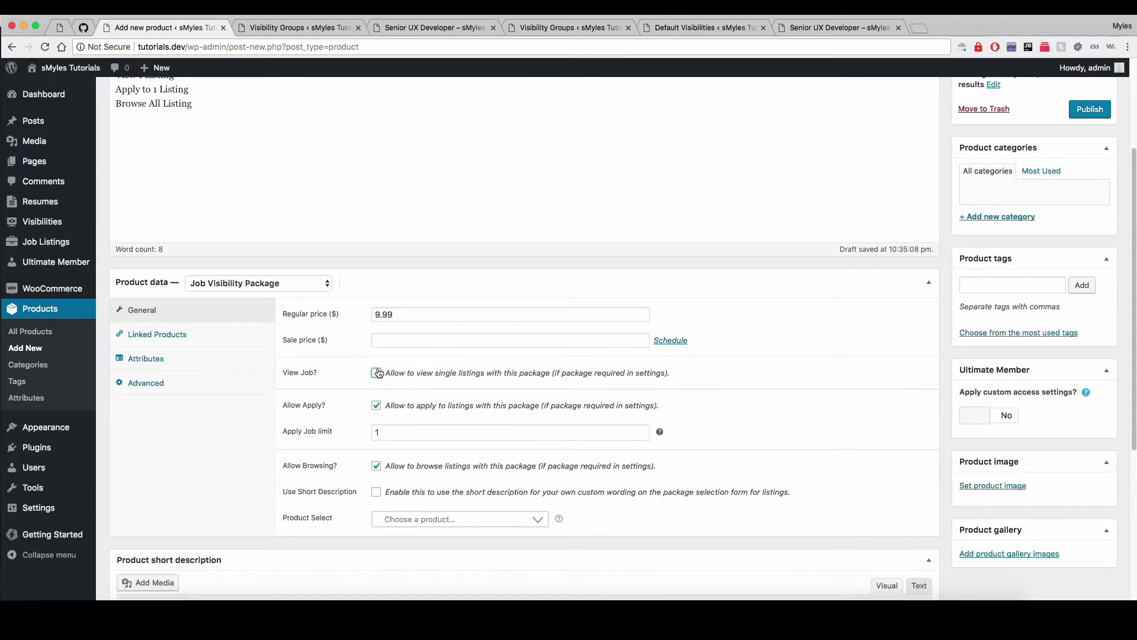
pyautogui.click(377, 372)
pyautogui.click(386, 402)
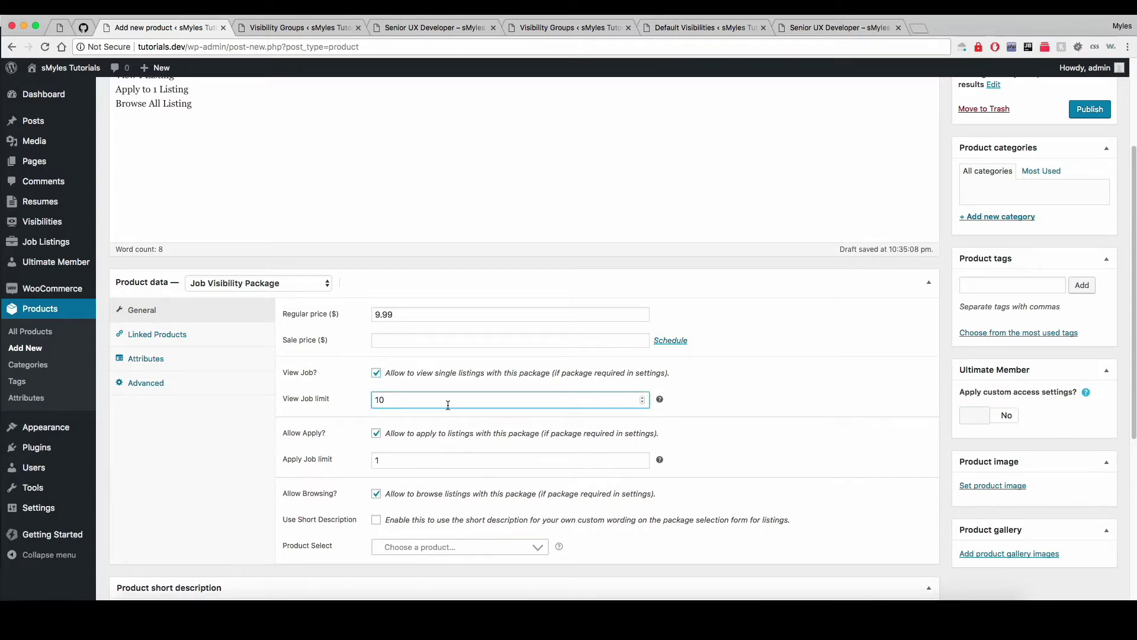
pyautogui.press('BackSpace')
pyautogui.press('BackSpace')
pyautogui.scroll(-5, 279, 454)
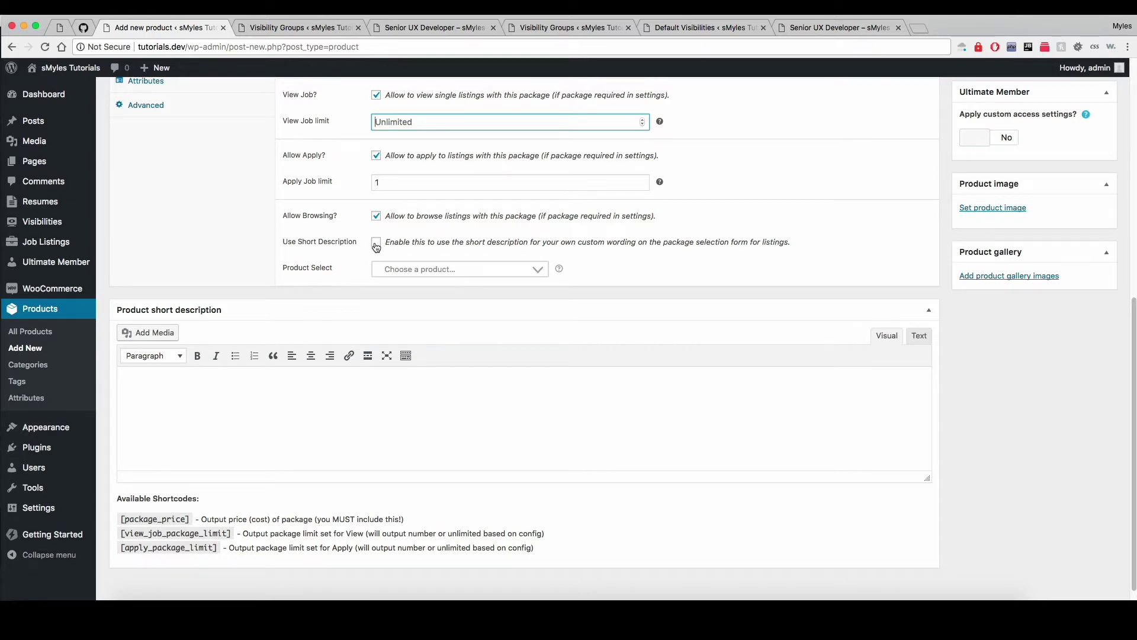
pyautogui.click(377, 243)
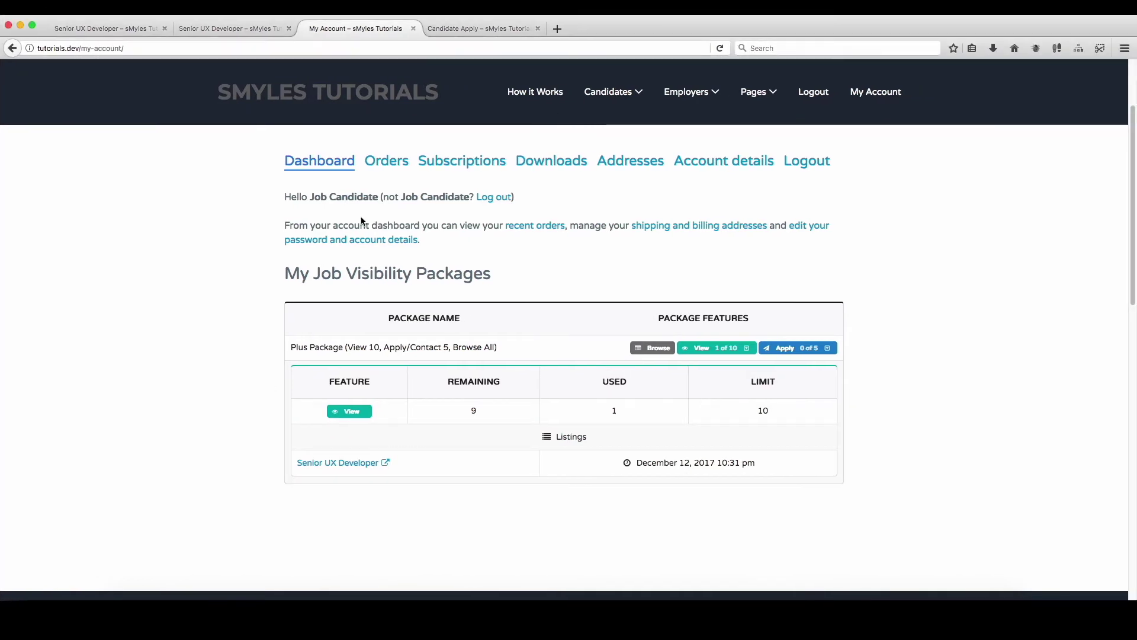
# Go through Candidates > Find a Job to the Web Designer listing in Firefox.
pyautogui.press('super+Left')
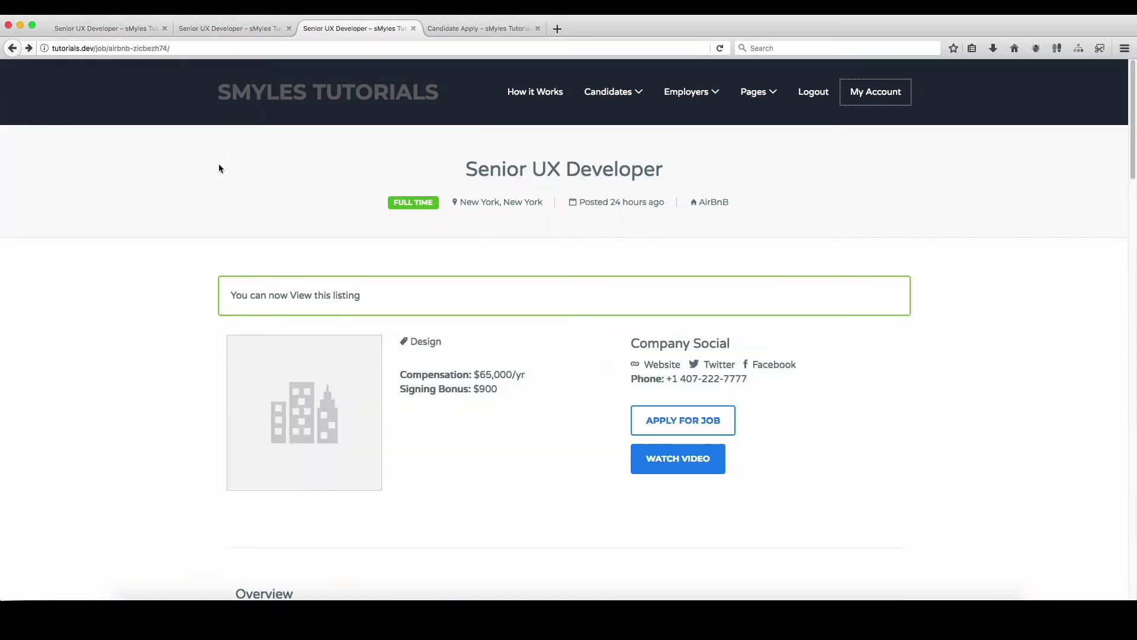
pyautogui.press('super+Left')
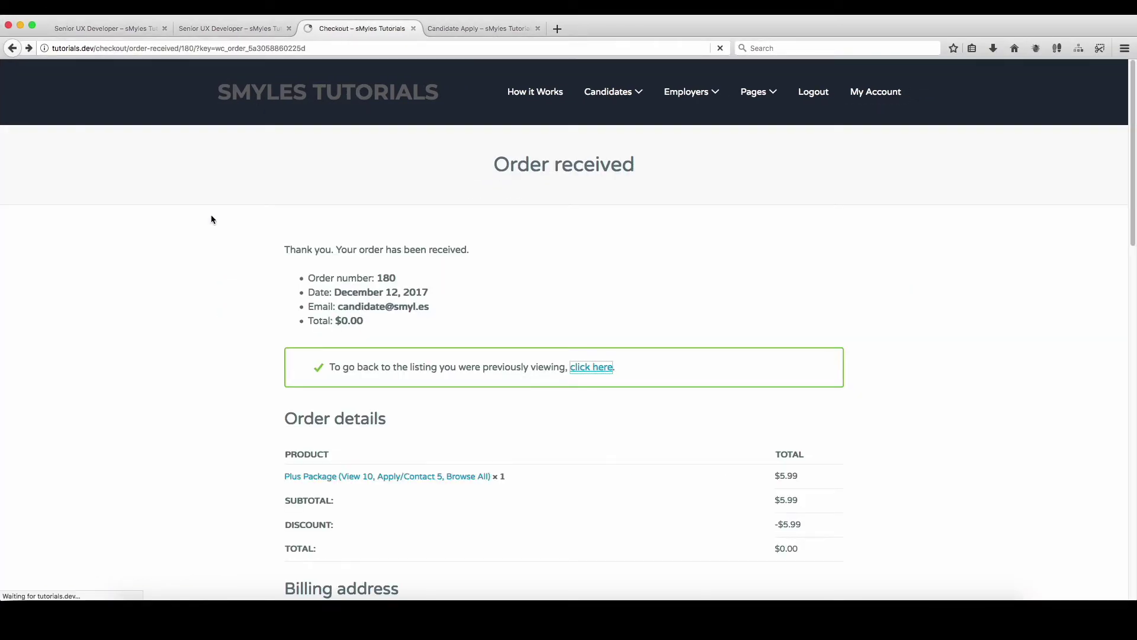
pyautogui.click(235, 28)
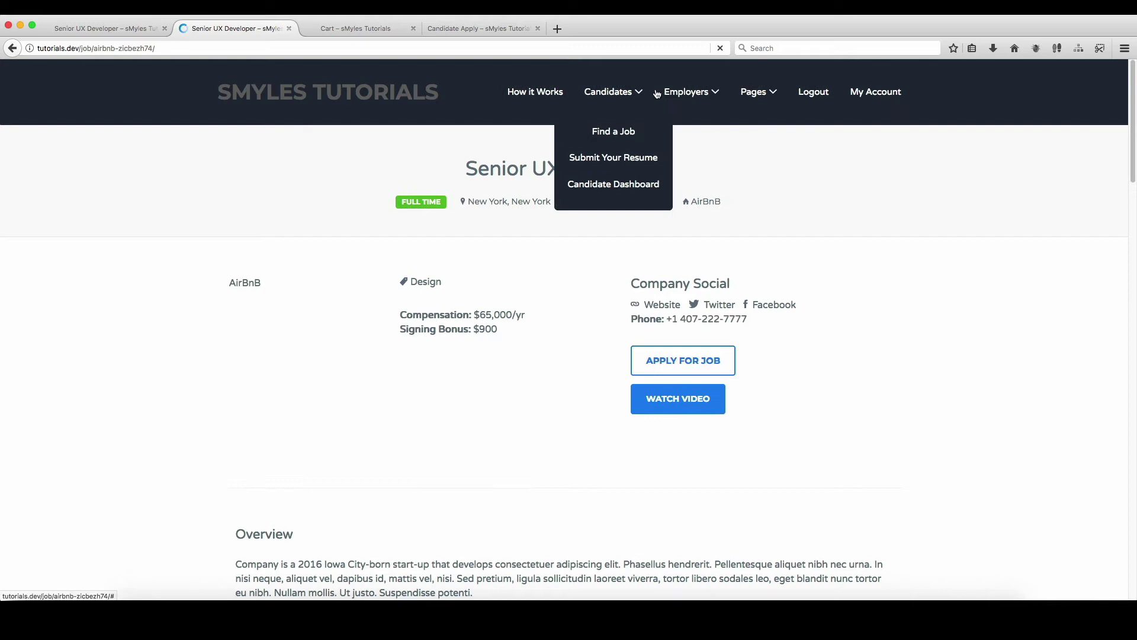
pyautogui.moveTo(687, 93)
pyautogui.moveTo(610, 93)
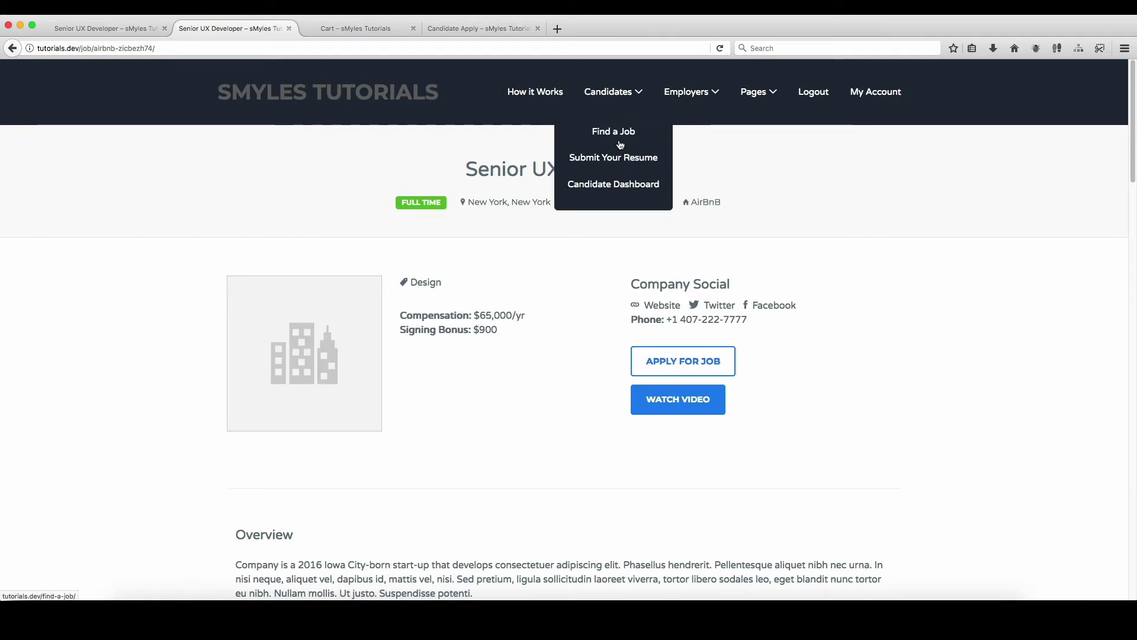
pyautogui.click(618, 135)
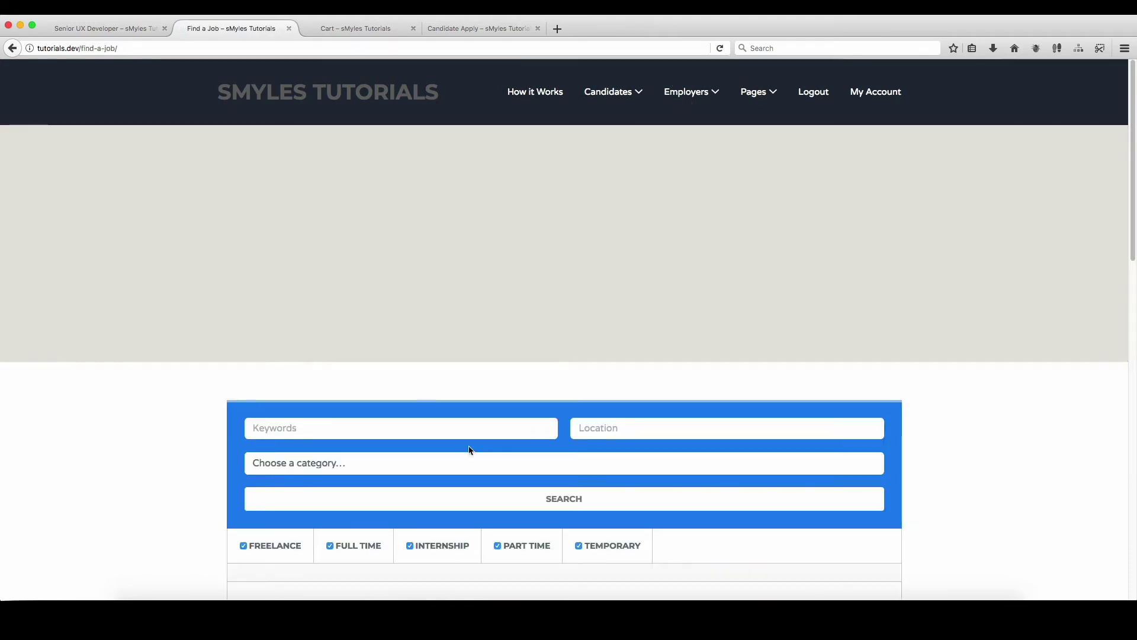
pyautogui.scroll(-5, 168, 427)
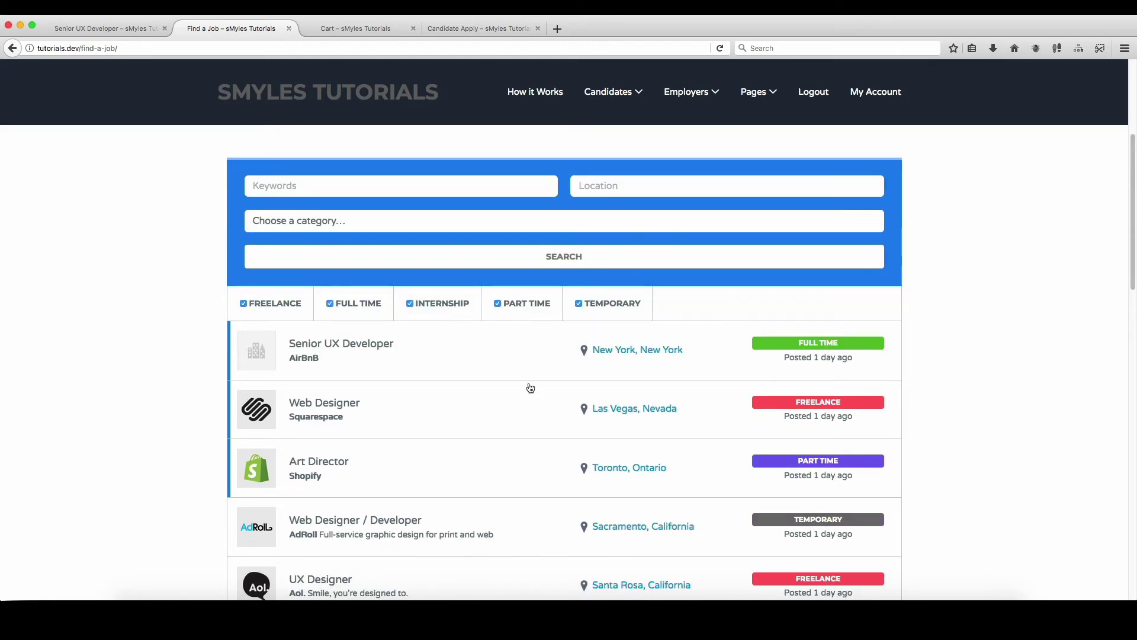
pyautogui.click(342, 398)
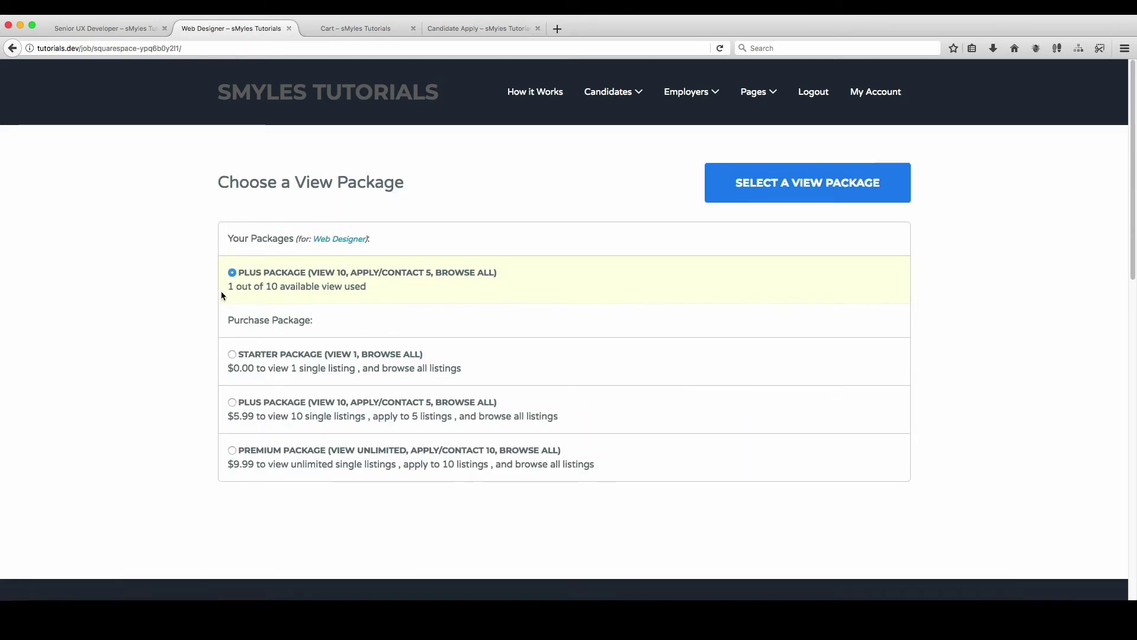
# Highlight the Starter and Plus package price lines to compare them.
pyautogui.moveTo(228, 369)
pyautogui.mouseDown()
pyautogui.moveTo(471, 370)
pyautogui.moveTo(225, 372)
pyautogui.mouseUp()
pyautogui.click(468, 373)
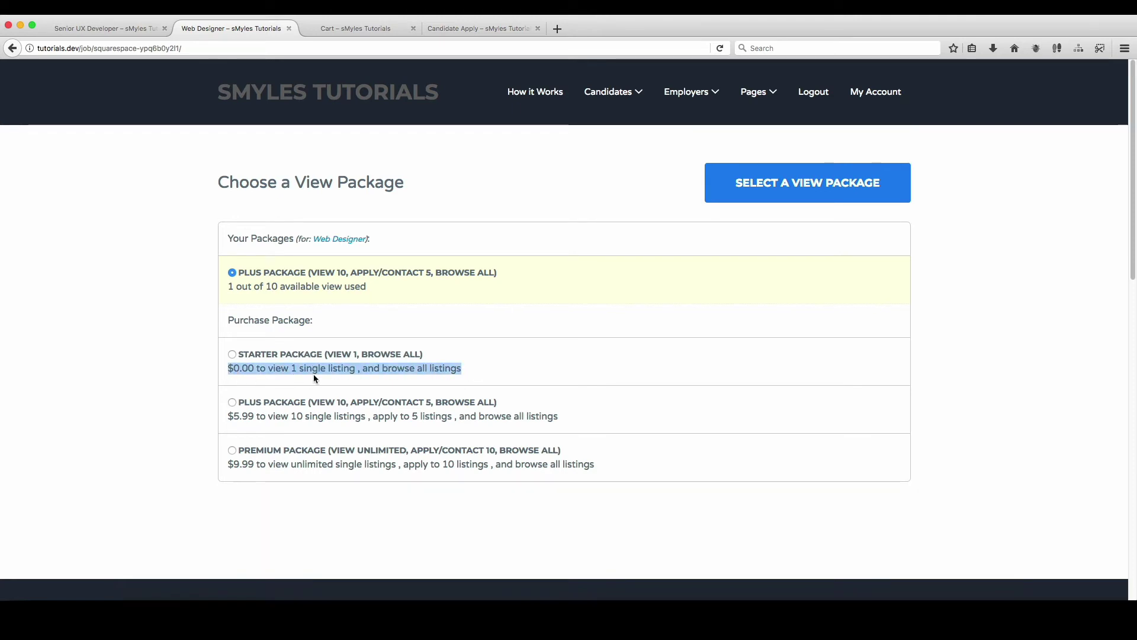
pyautogui.click(316, 437)
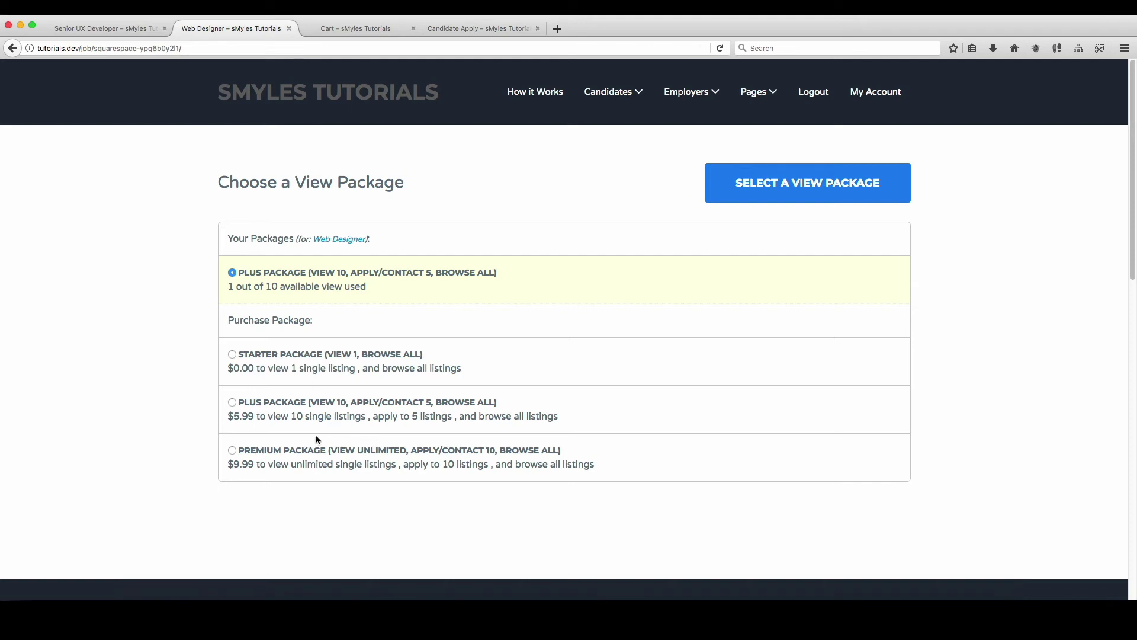
pyautogui.moveTo(277, 412); pyautogui.dragTo(557, 415)
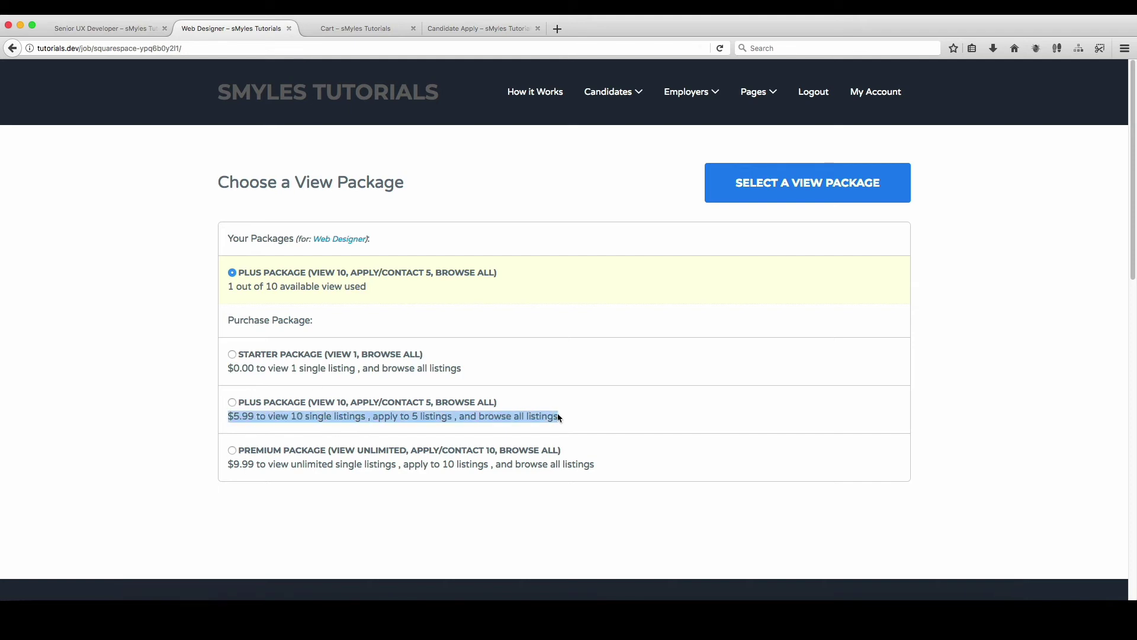
# Return to the Tutorial Package editor and place the cursor in the Product short description.
pyautogui.hotkey('ctrl', 'Left')
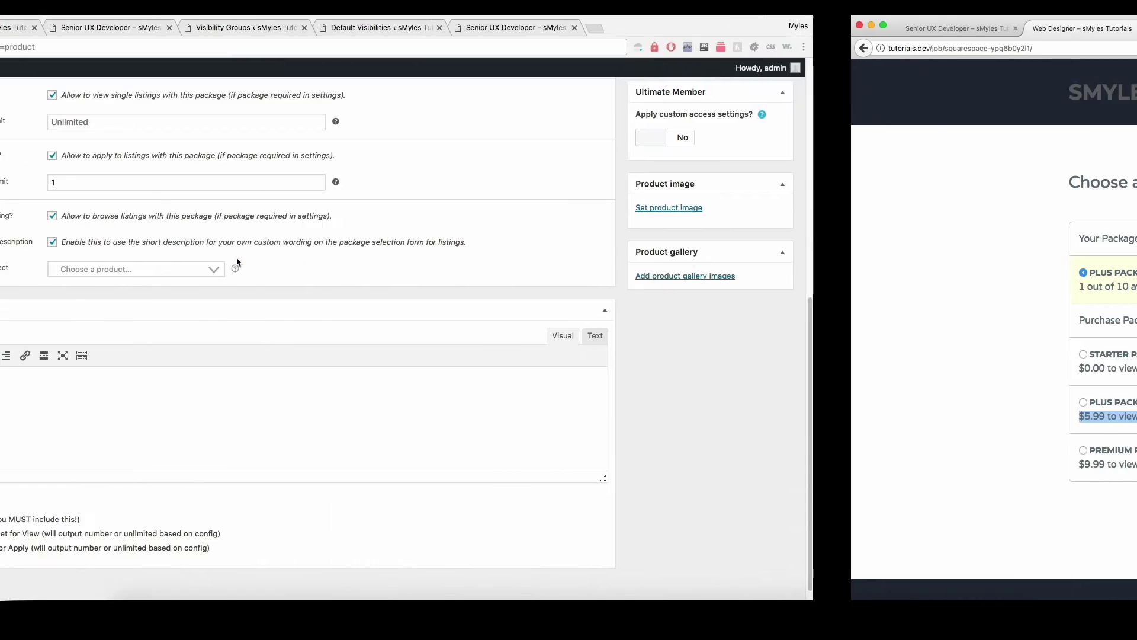
pyautogui.click(210, 389)
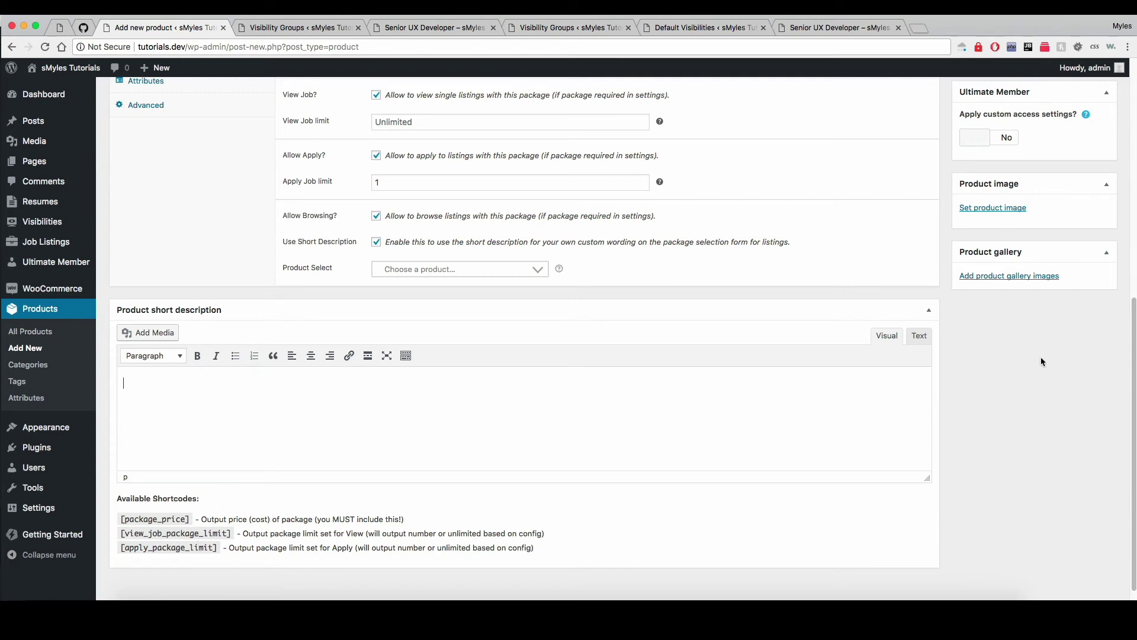
pyautogui.scroll(7, 1041, 360)
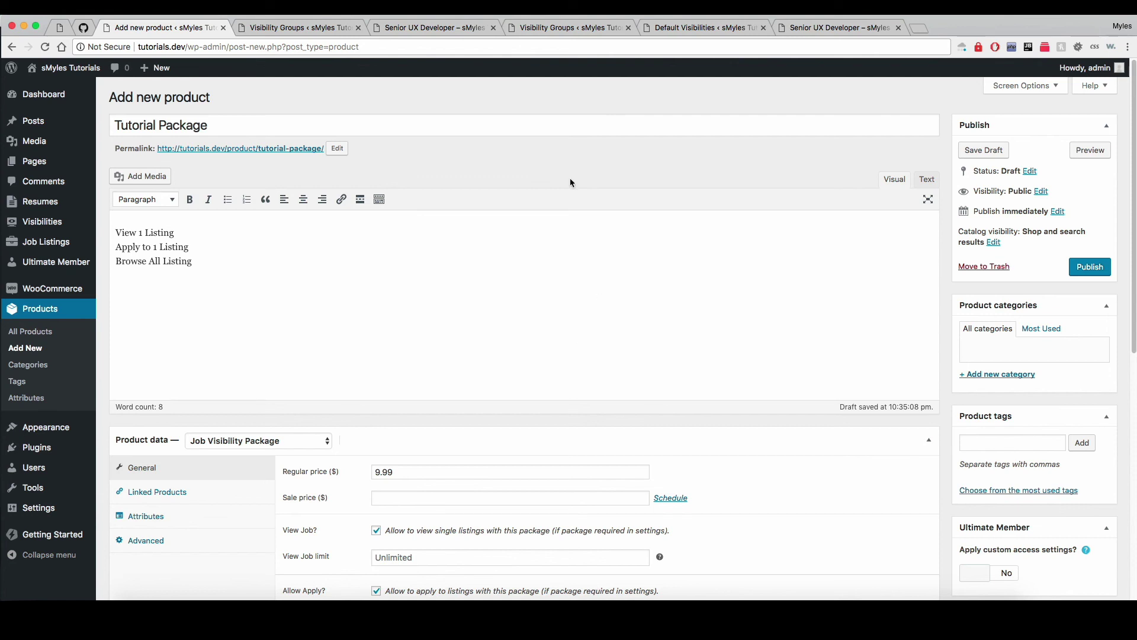
pyautogui.scroll(-10, 574, 267)
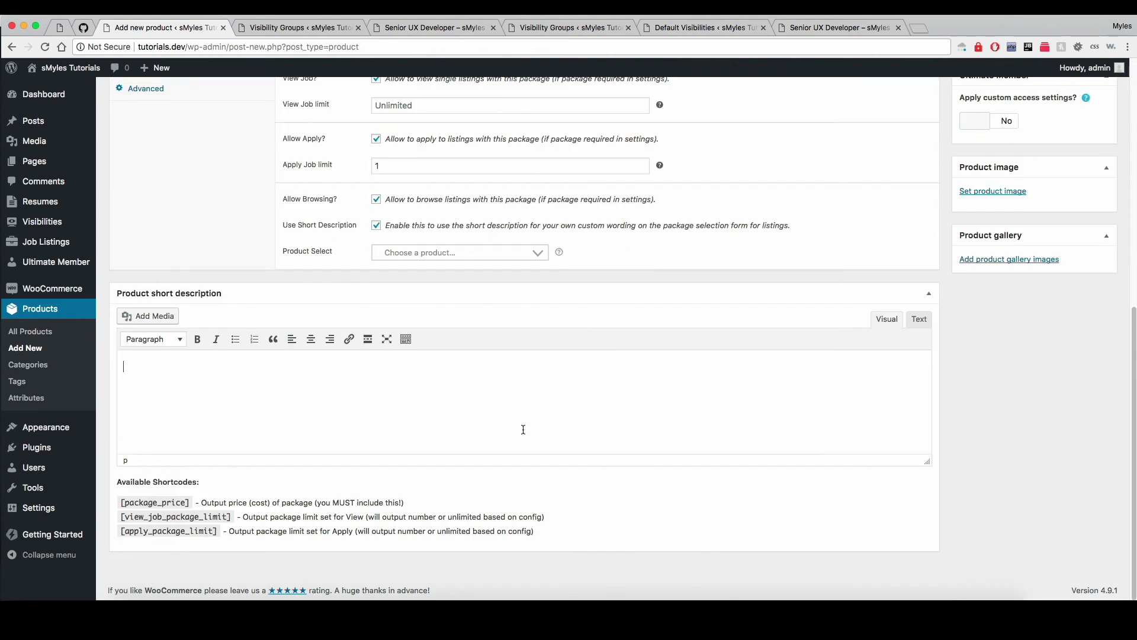